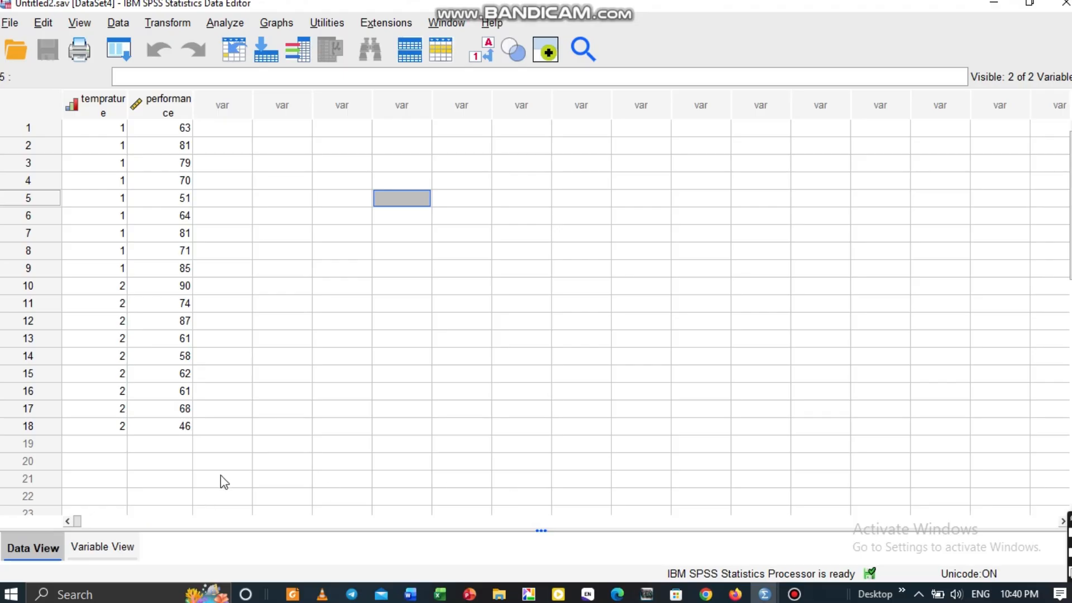
# Review the value labels defined for the temprature variable and close them unchanged.
pyautogui.click(98, 549)
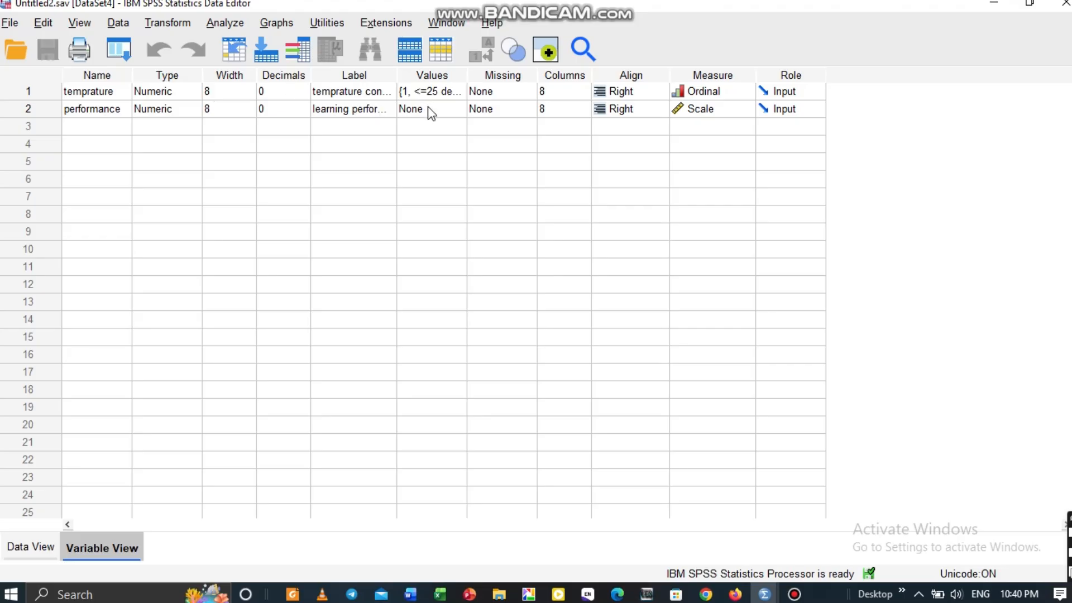
pyautogui.click(460, 95)
pyautogui.click(457, 93)
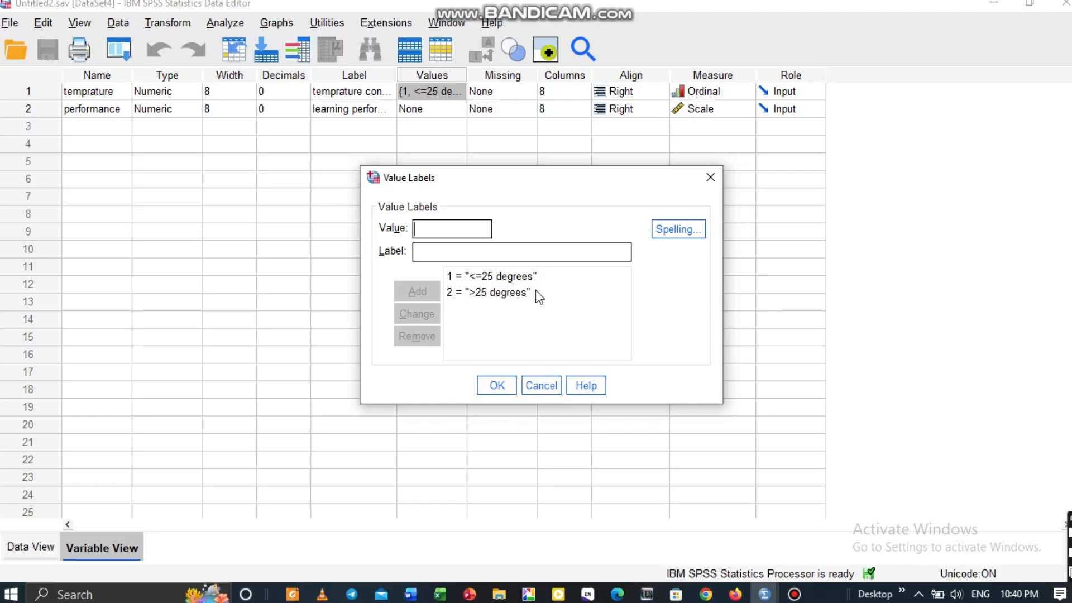
pyautogui.click(495, 386)
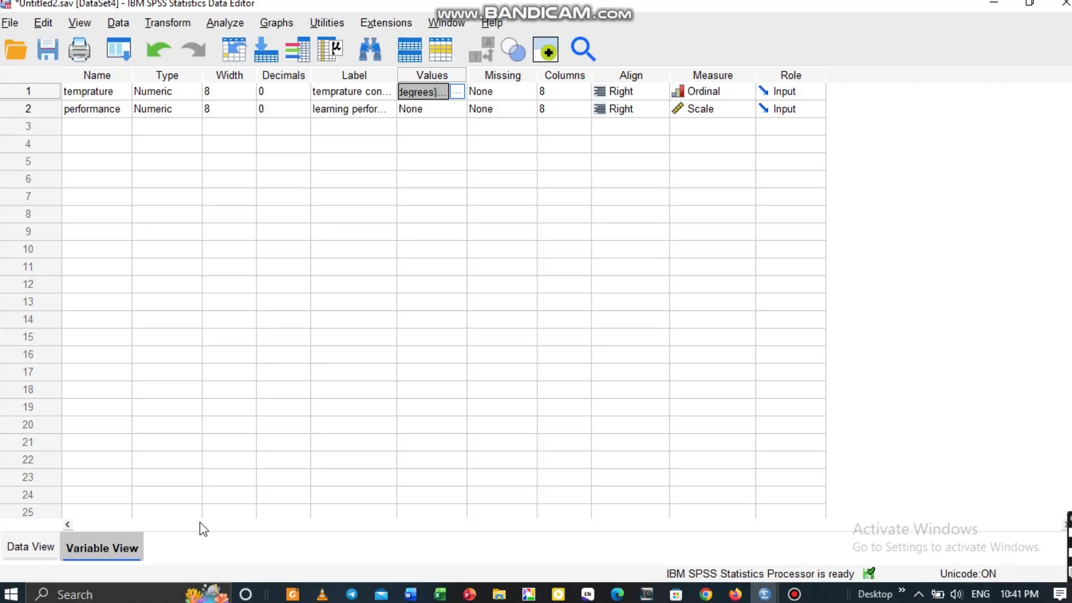
# Return to the case data and display value labels instead of numeric codes.
pyautogui.click(32, 547)
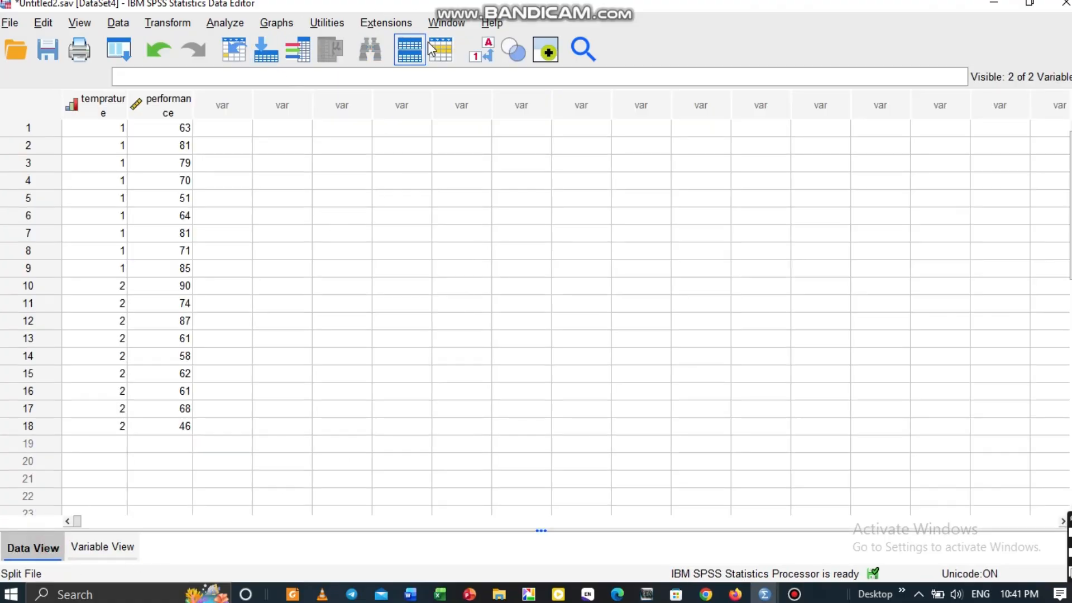
pyautogui.click(481, 49)
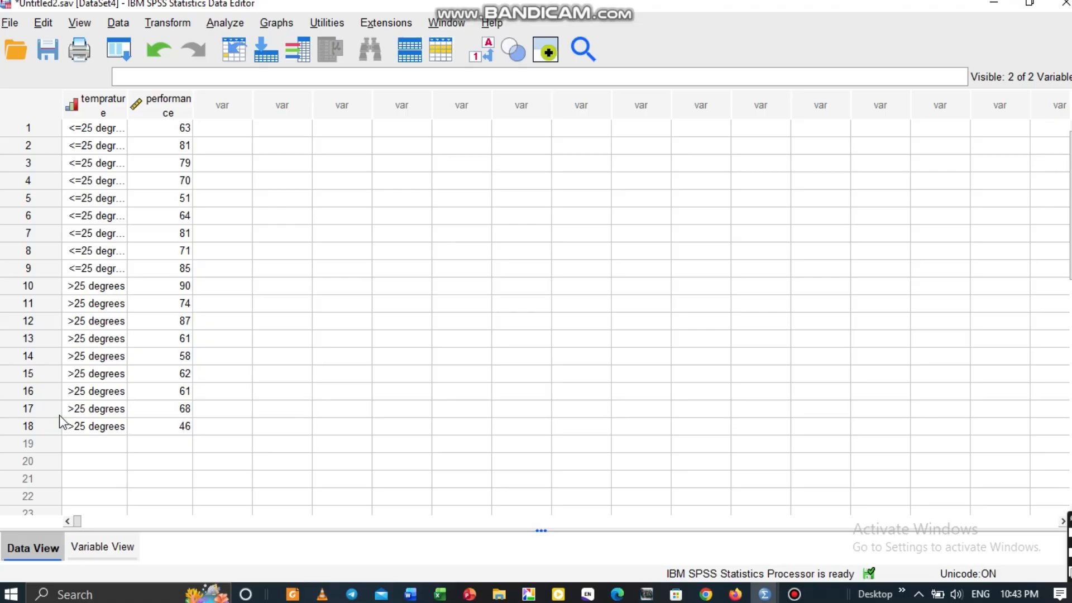
# Set up an Explore analysis with learning performance as the dependent variable and temprature condition as the factor.
pyautogui.click(234, 27)
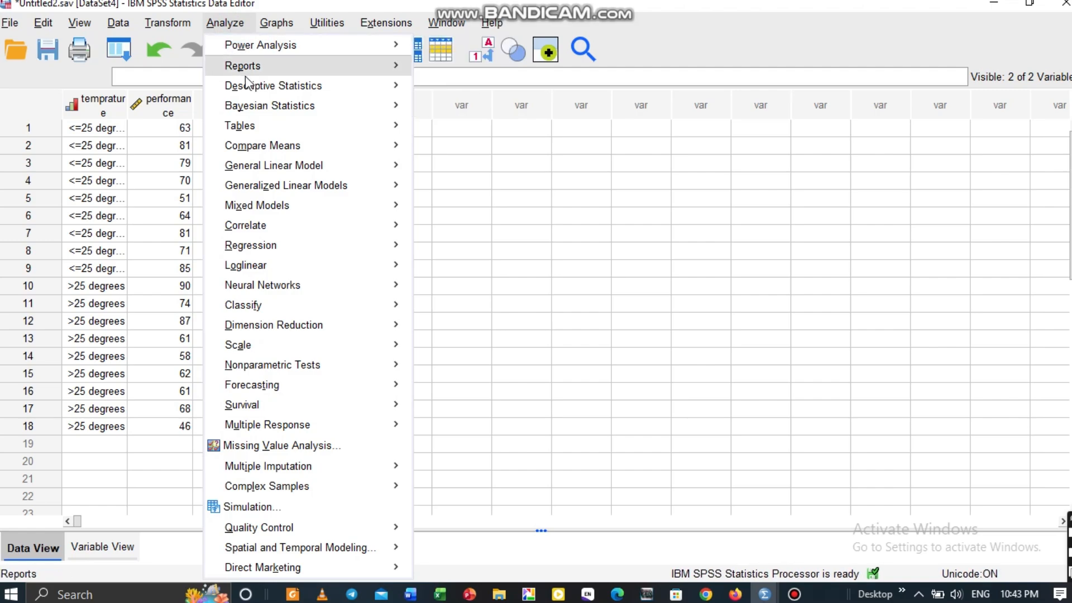
pyautogui.moveTo(254, 91)
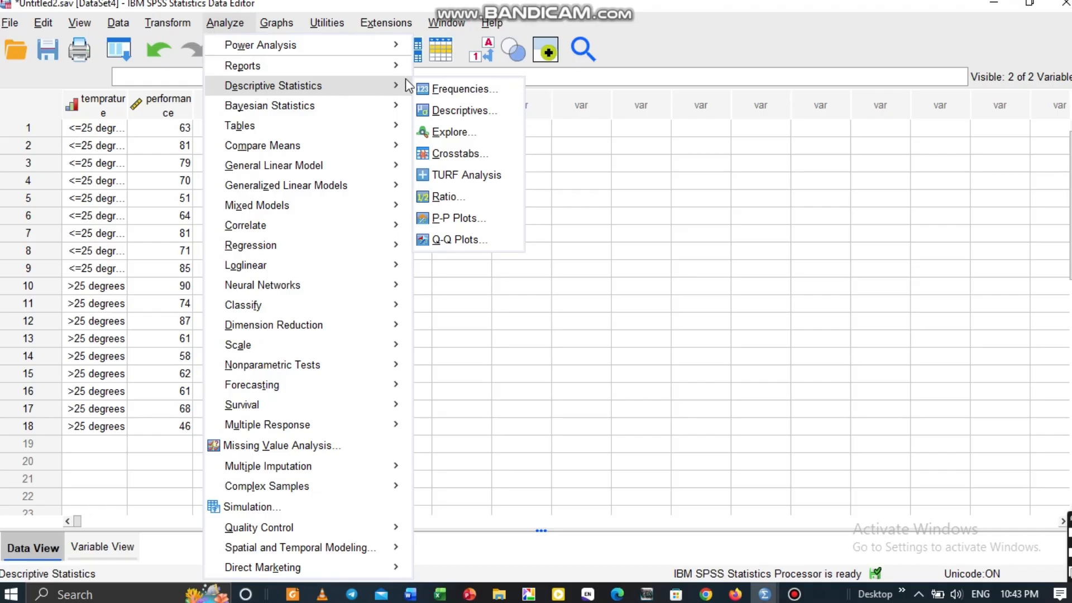
pyautogui.click(471, 128)
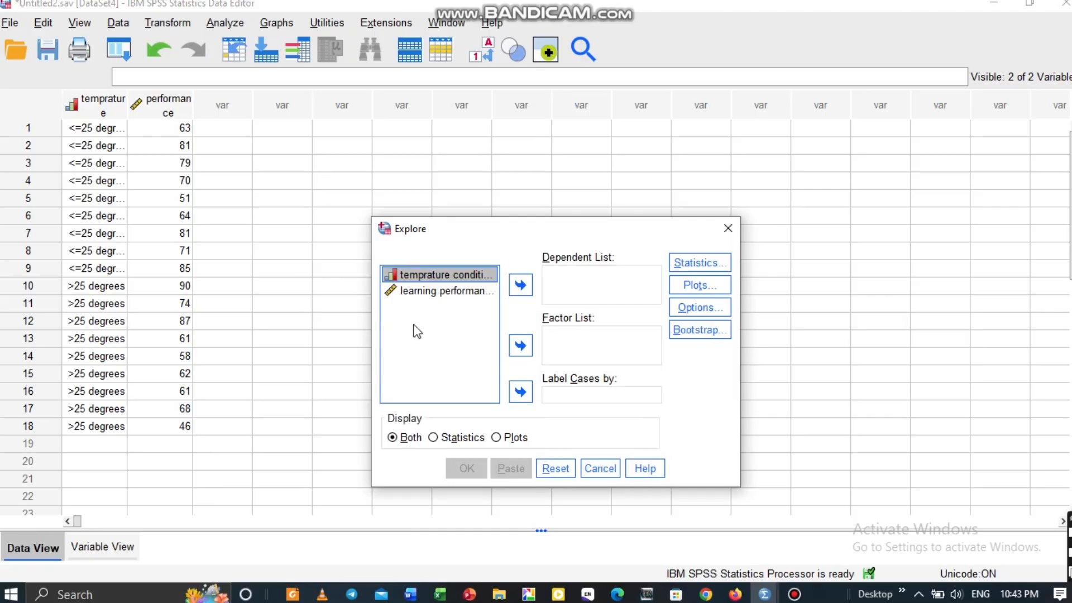
pyautogui.click(472, 294)
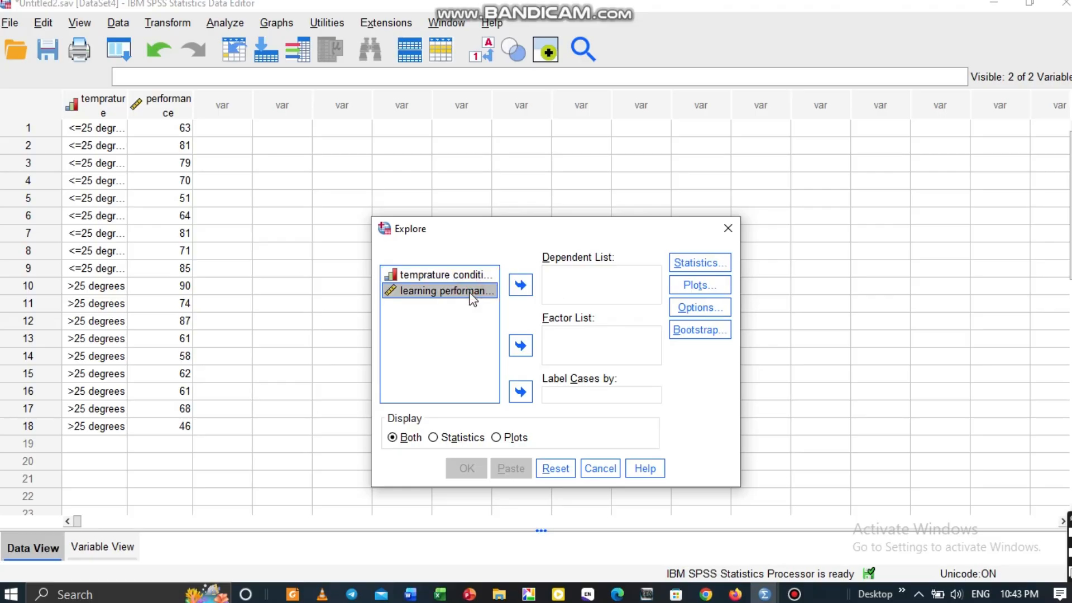
pyautogui.click(520, 285)
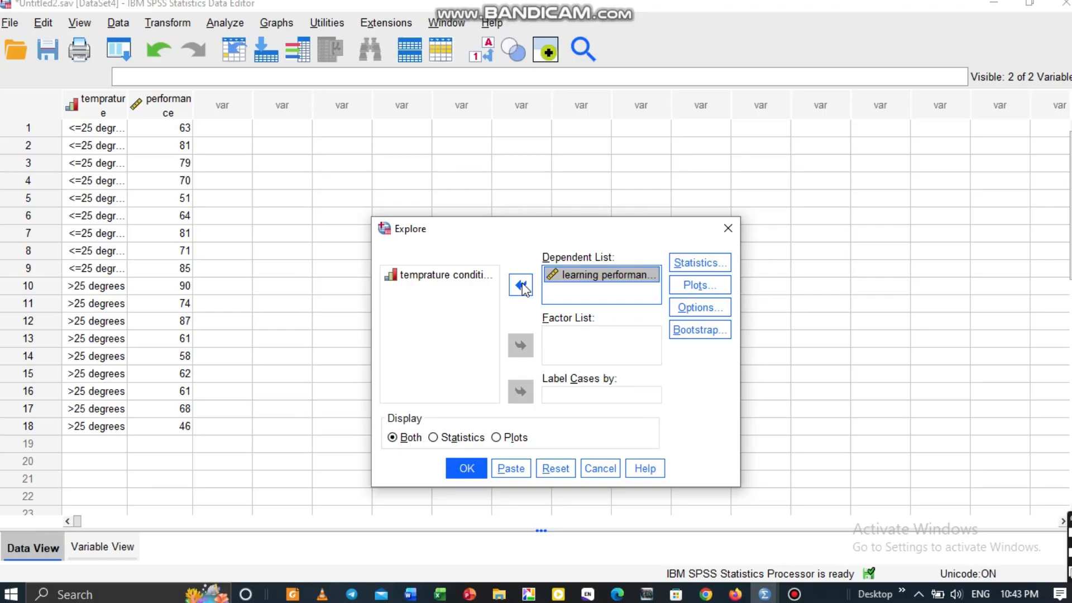
pyautogui.click(473, 278)
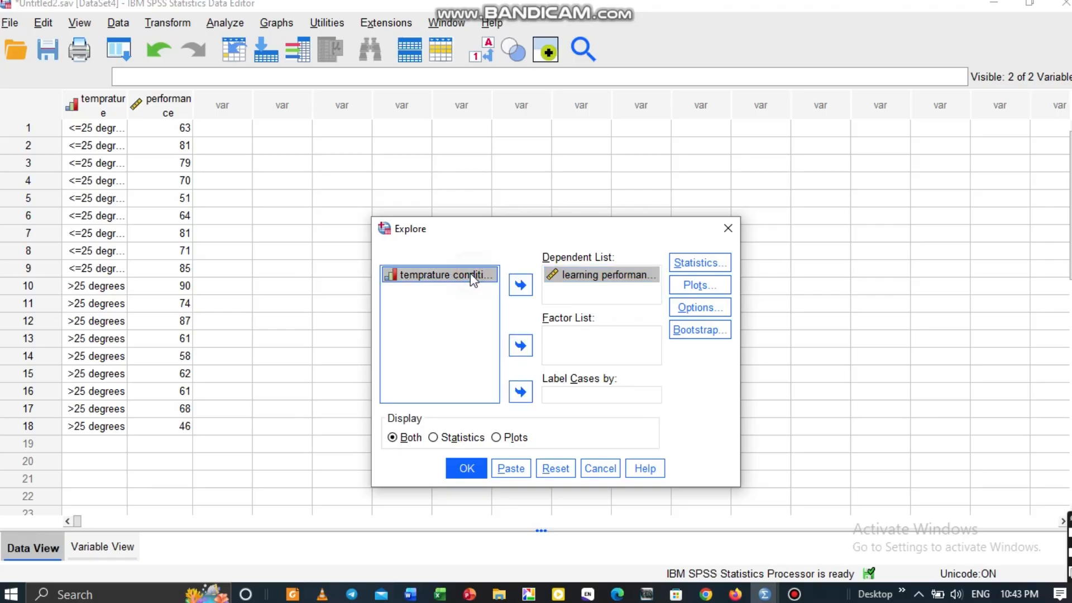
pyautogui.click(516, 345)
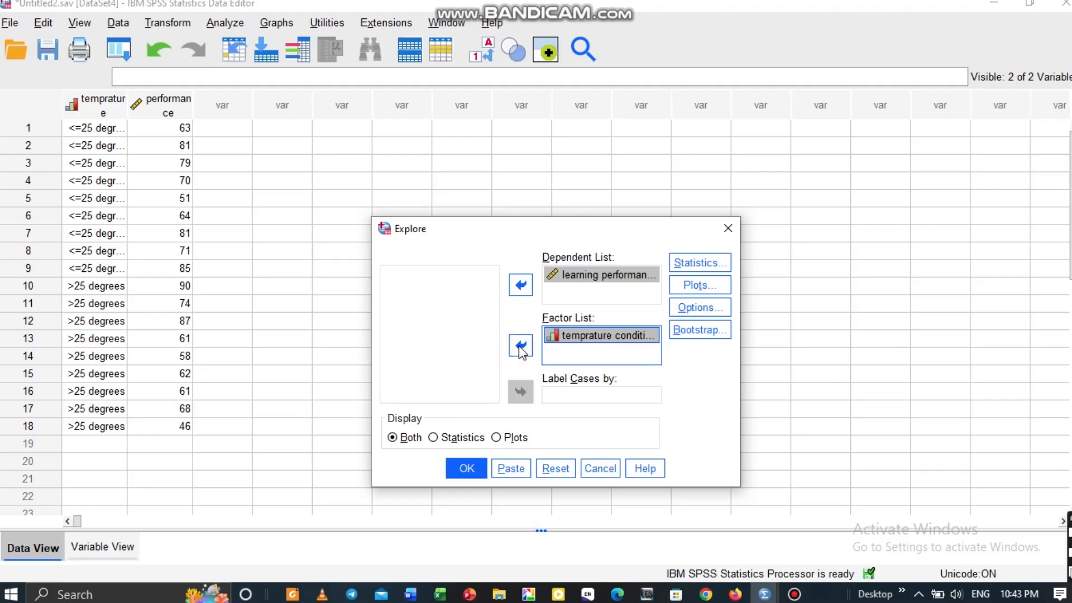
# Include normality plots with tests in the Explore analysis and run it.
pyautogui.click(689, 286)
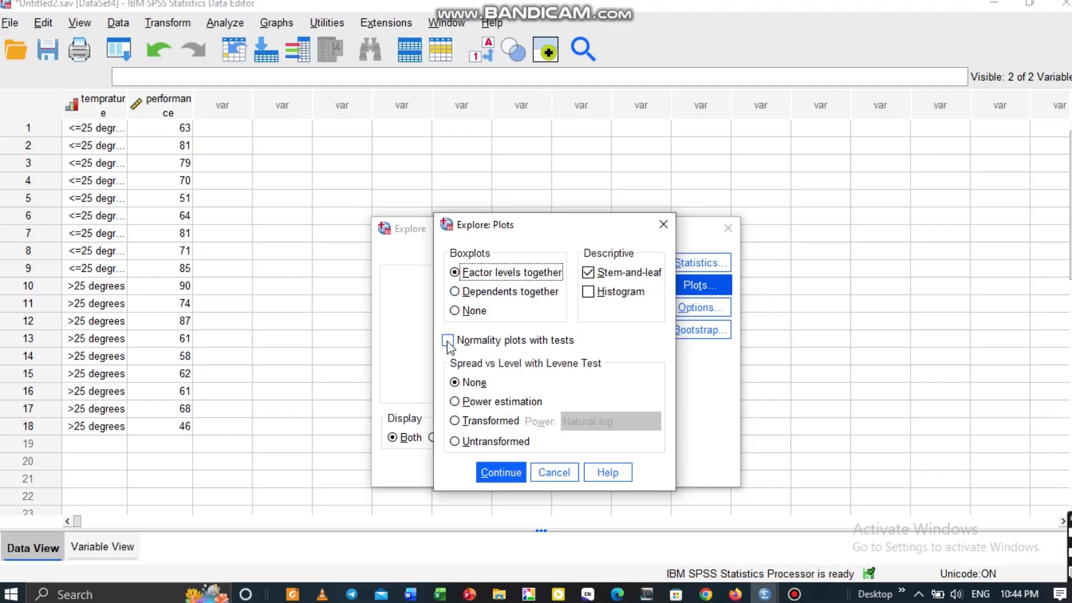
pyautogui.click(448, 342)
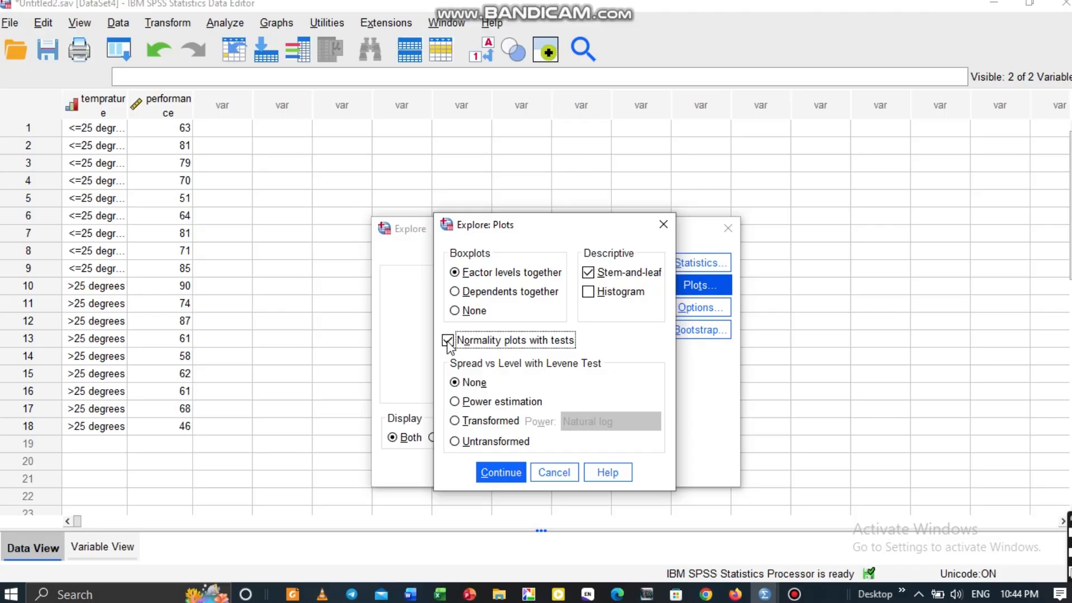
pyautogui.click(500, 471)
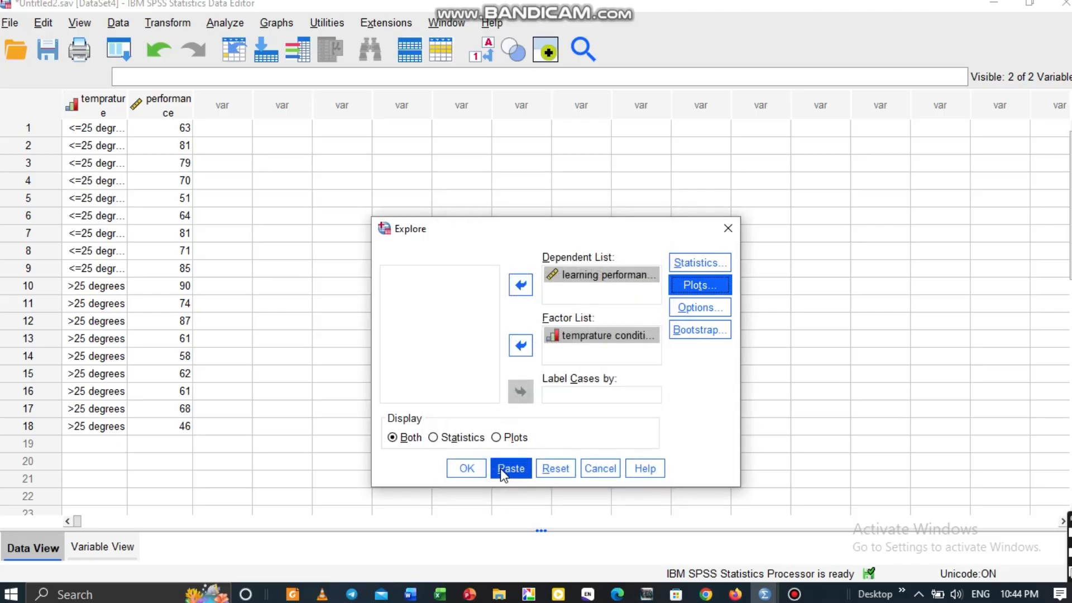
pyautogui.click(465, 469)
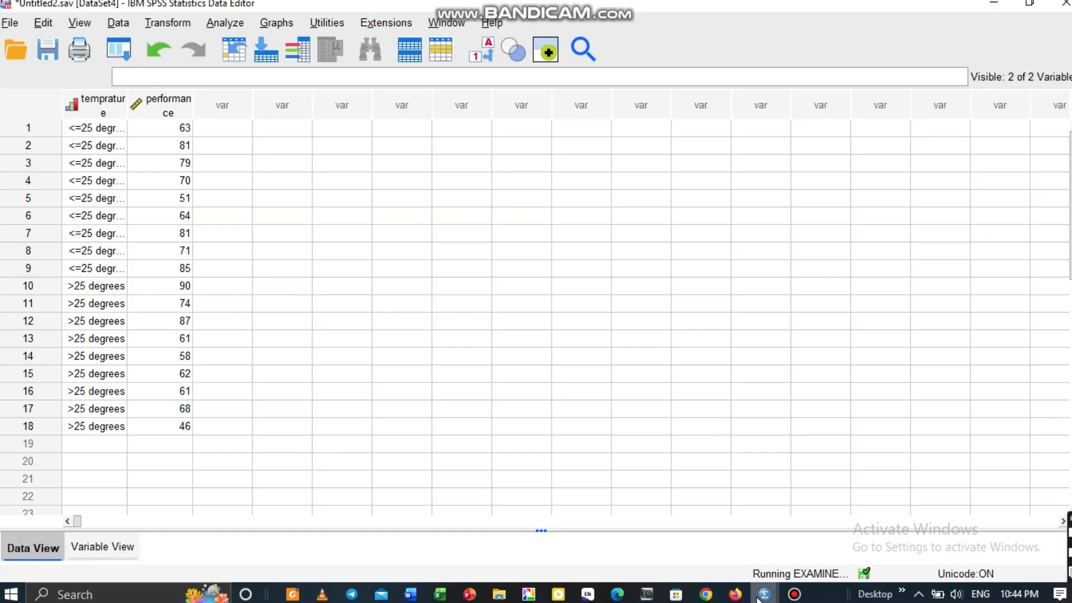
# Examine the Explore output, focusing on the Tests of Normality table for both temperature groups.
pyautogui.moveTo(761, 598)
pyautogui.click(928, 536)
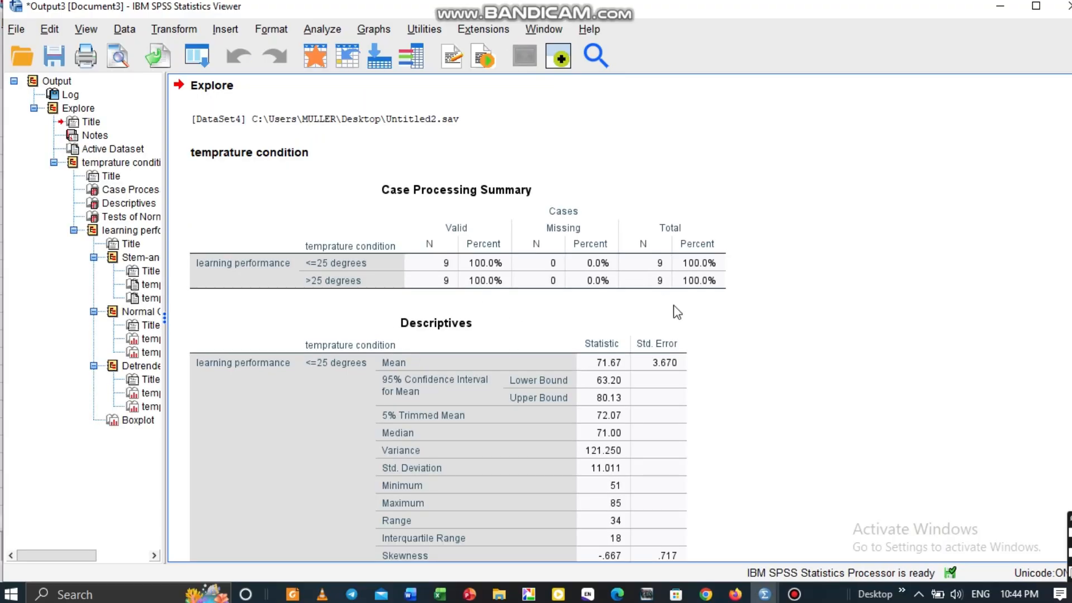
pyautogui.click(549, 288)
pyautogui.scroll(-2, 548, 293)
pyautogui.scroll(-14, 548, 295)
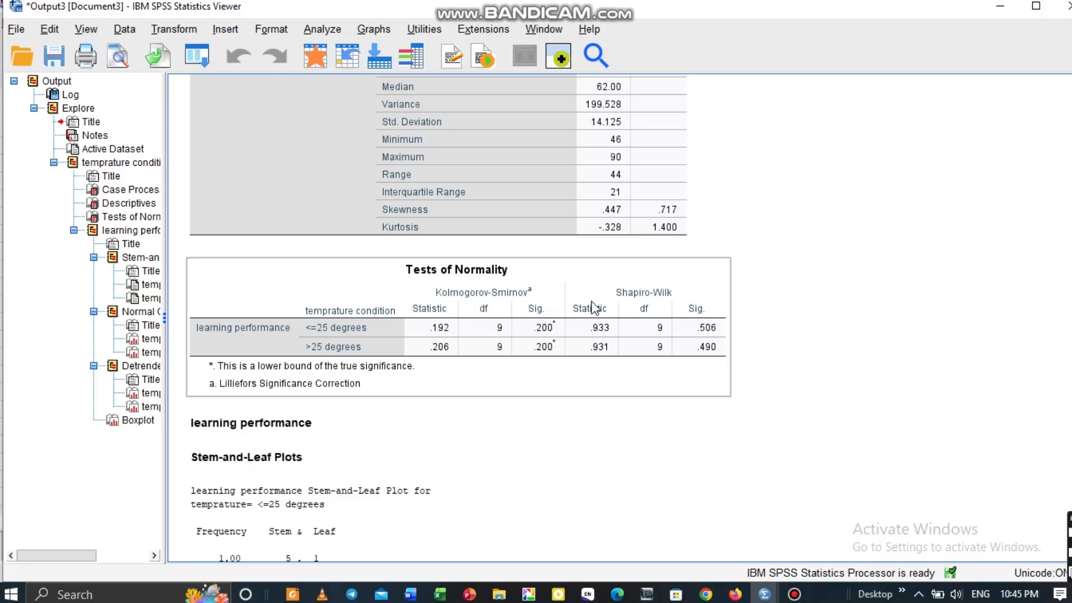
pyautogui.scroll(-5, 508, 313)
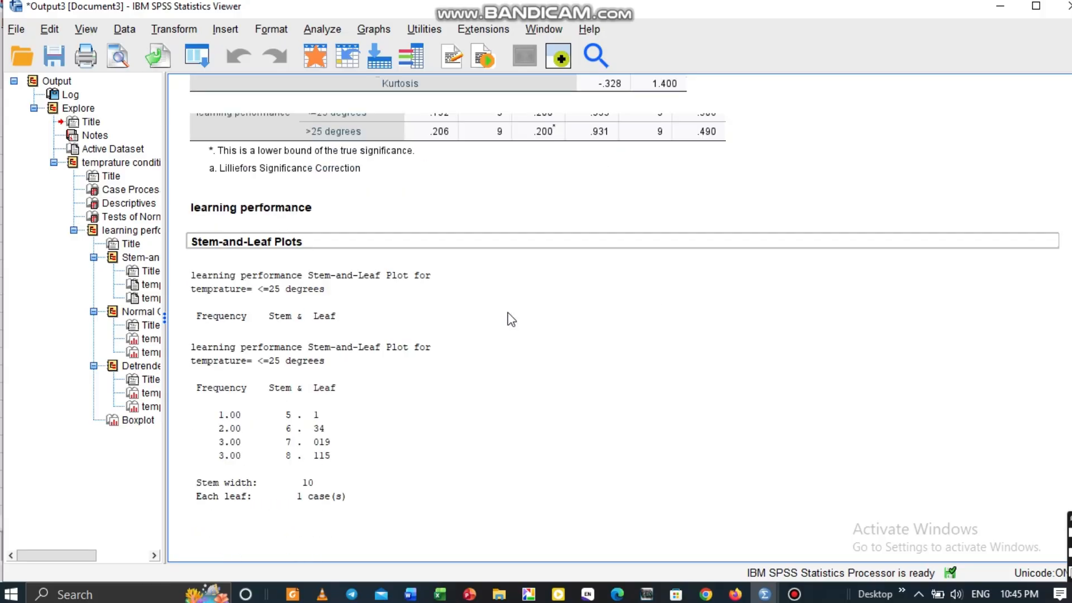
pyautogui.scroll(5, 507, 312)
pyautogui.click(723, 304)
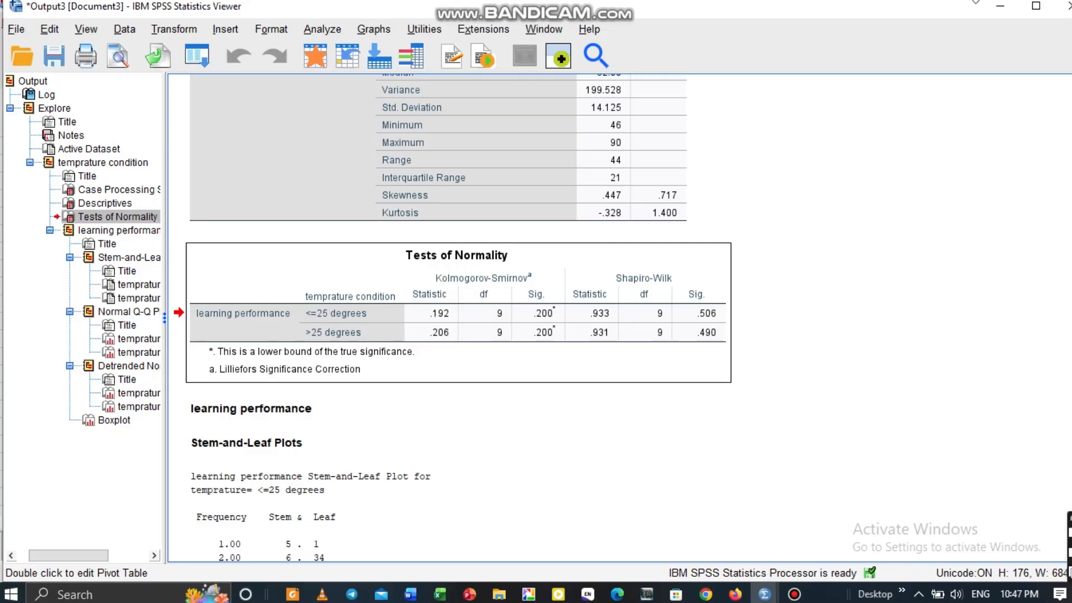
# Close the Explore output without saving it.
pyautogui.click(1063, 7)
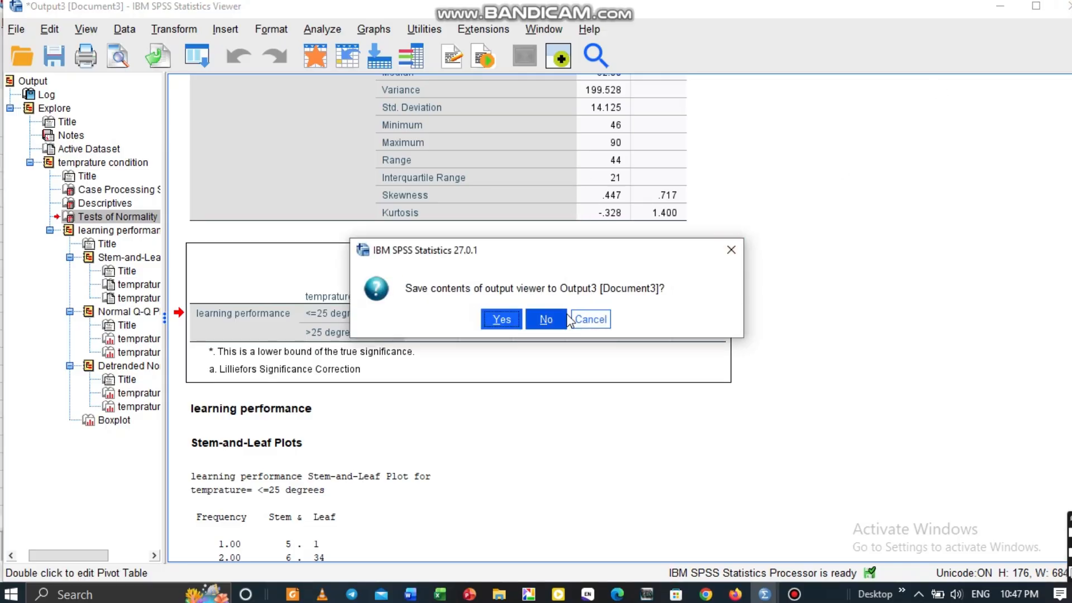
pyautogui.click(547, 321)
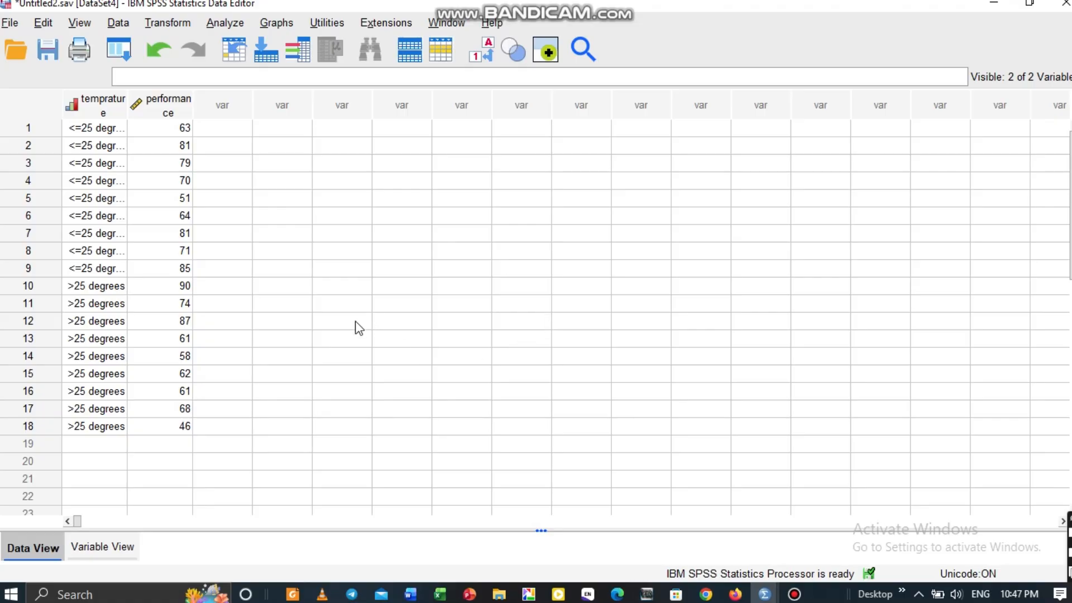
# Set up an Independent-Samples T Test with learning performance as the test variable and temprature condition as the grouping variable.
pyautogui.click(226, 22)
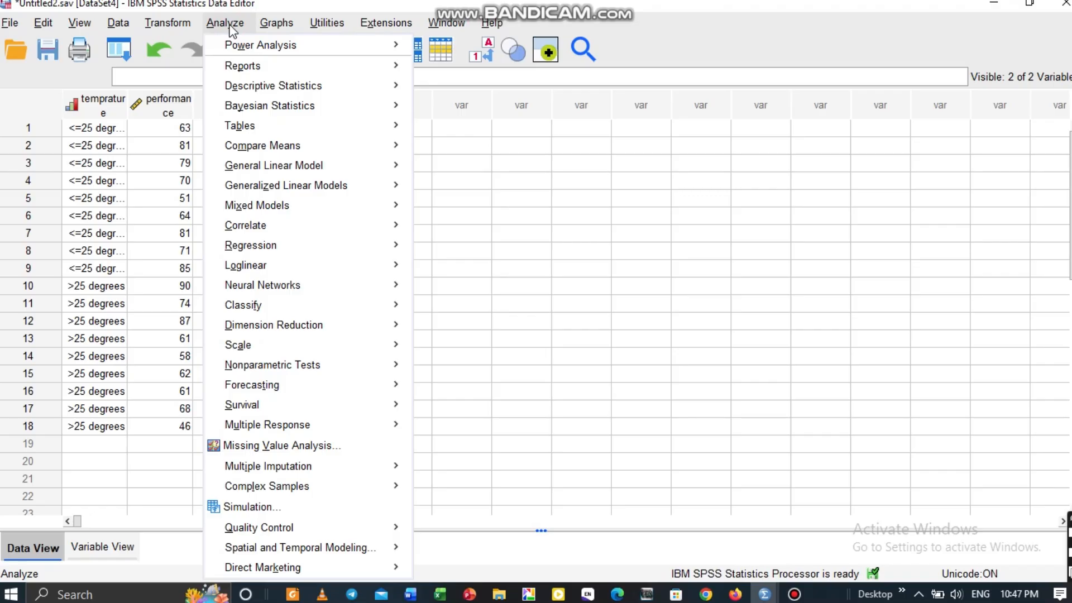
pyautogui.moveTo(244, 149)
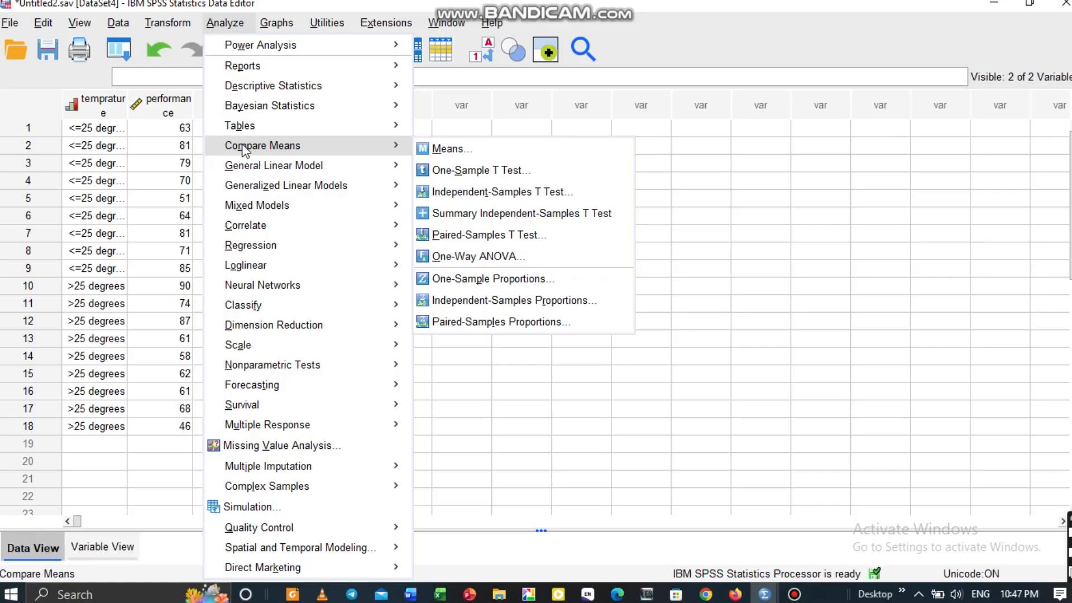
pyautogui.click(448, 197)
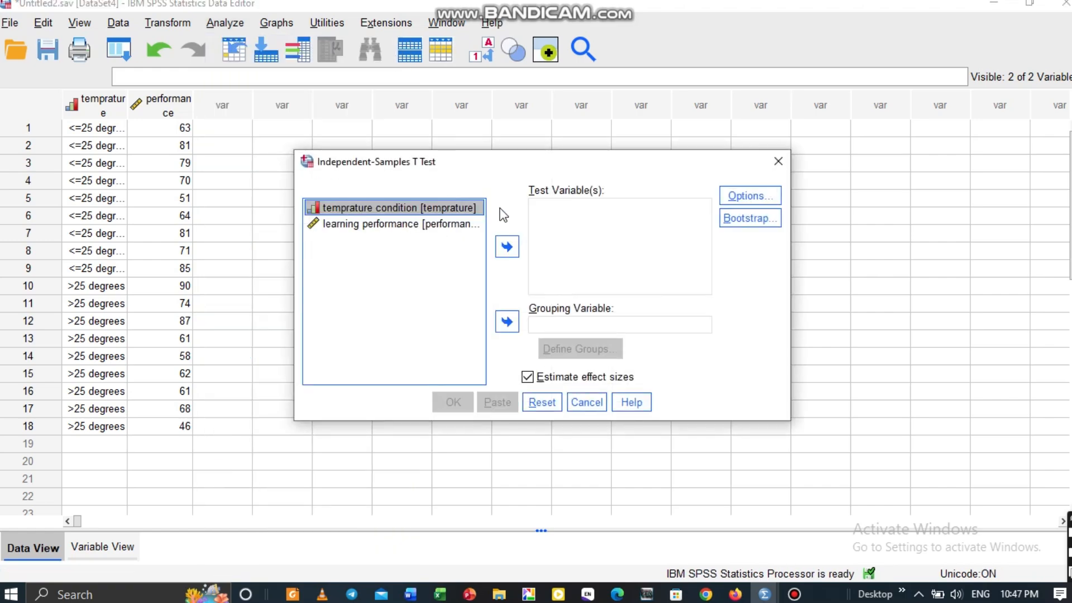
pyautogui.click(420, 223)
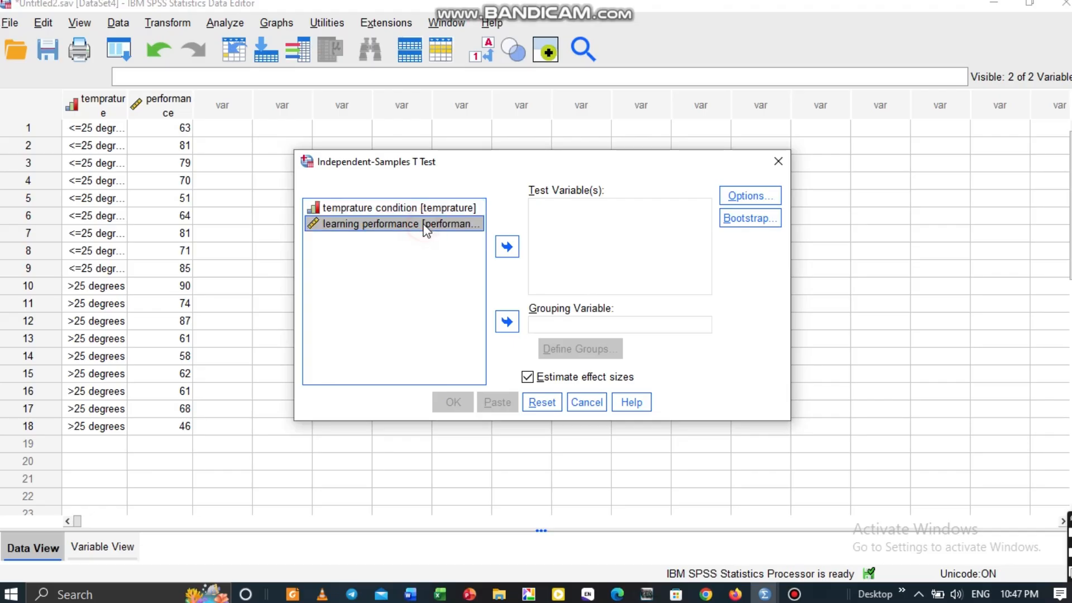
pyautogui.click(508, 248)
pyautogui.click(431, 212)
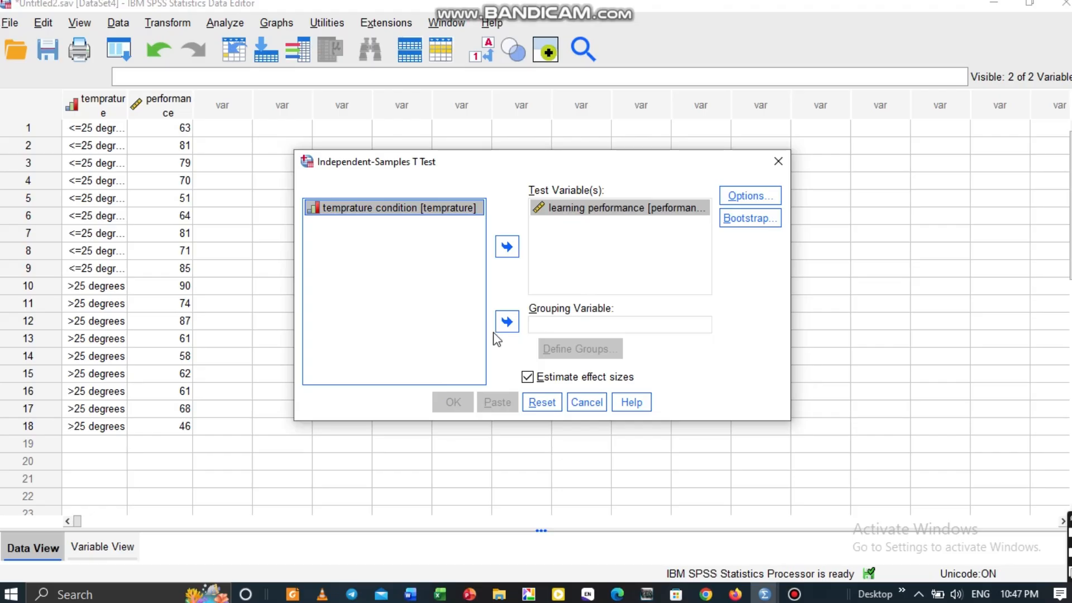
pyautogui.click(501, 324)
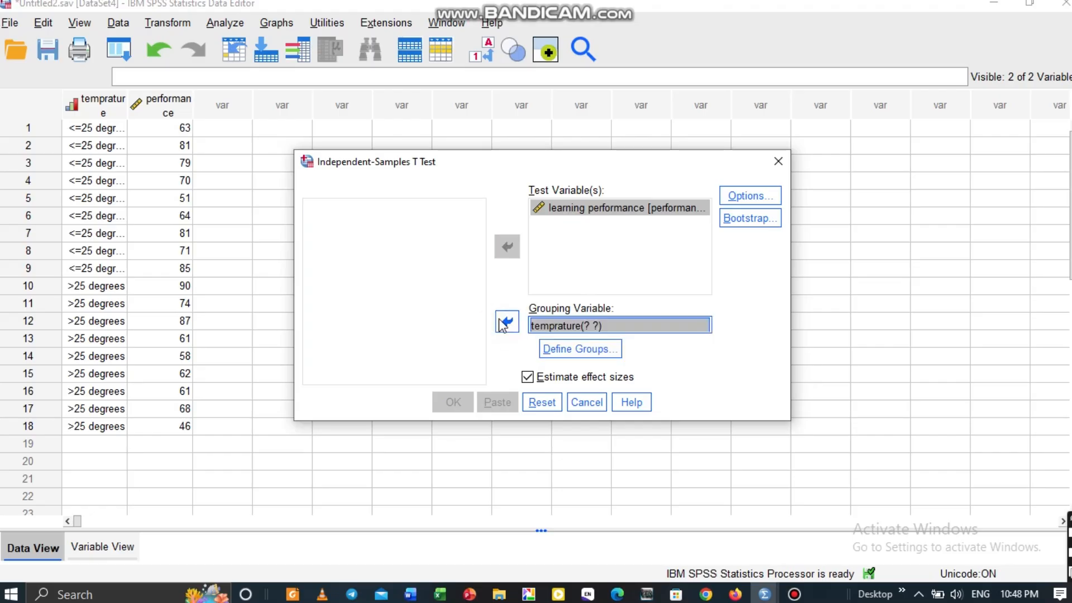
# Define the comparison groups as values 1 and 2 and run the Independent-Samples T Test.
pyautogui.click(572, 343)
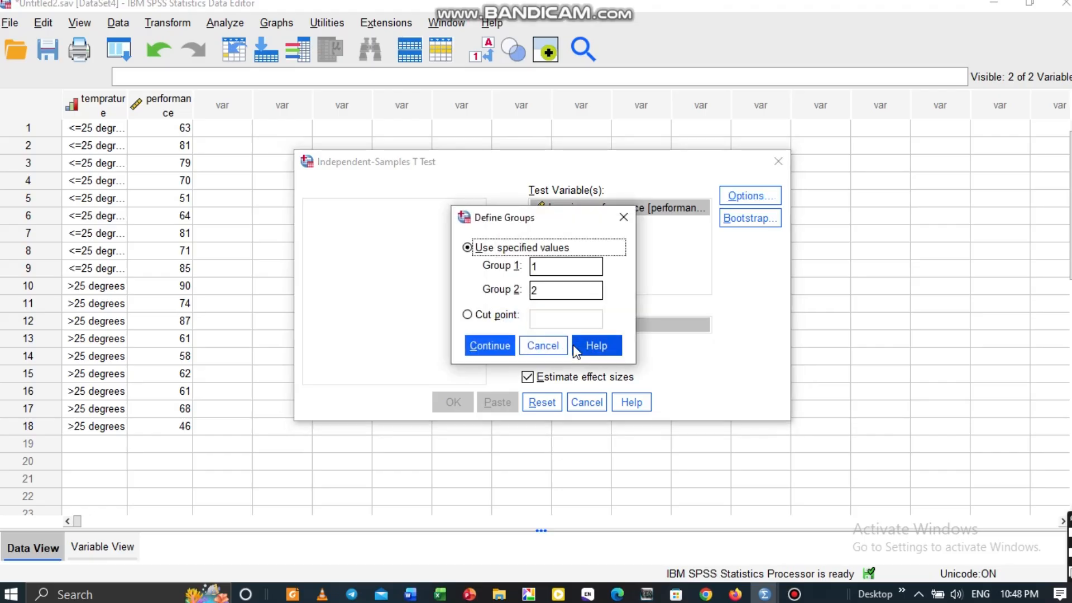
pyautogui.click(484, 342)
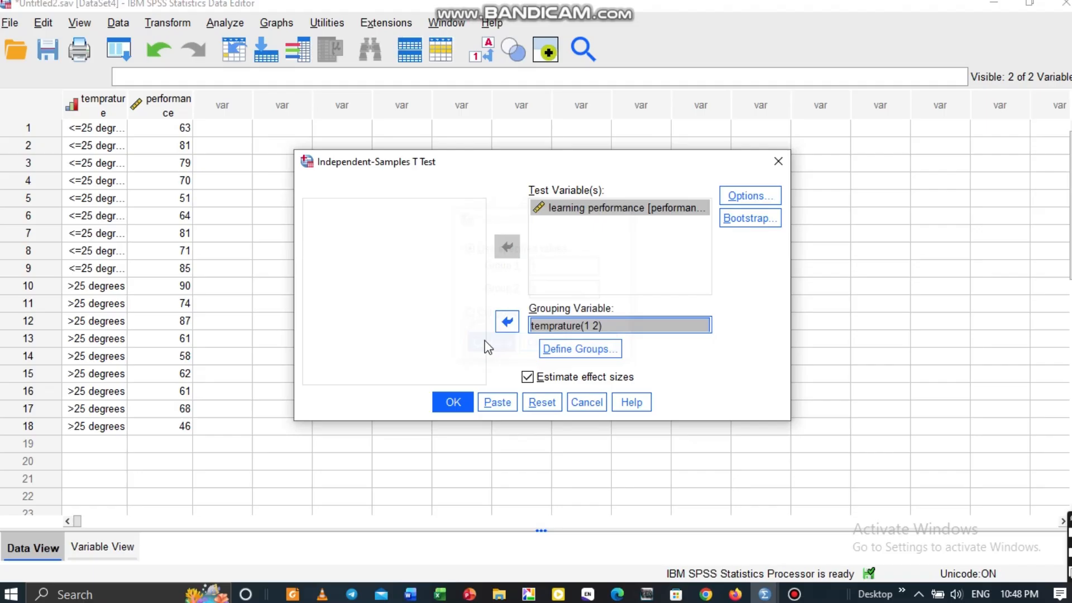
pyautogui.click(451, 403)
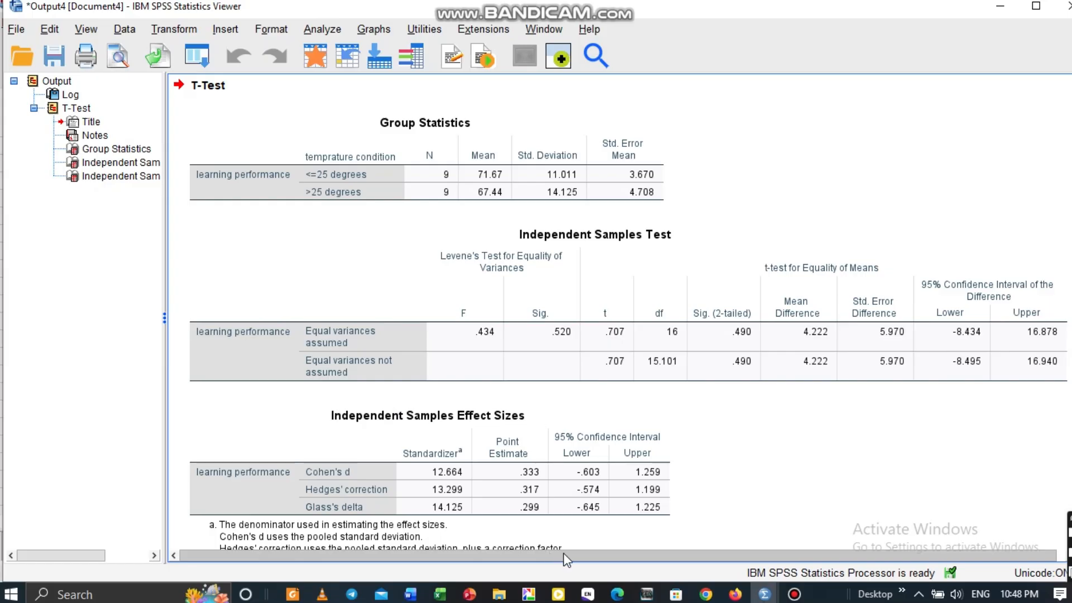
# Examine the Group Statistics and Independent Samples Test tables in the T-Test output.
pyautogui.moveTo(563, 552); pyautogui.dragTo(605, 558)
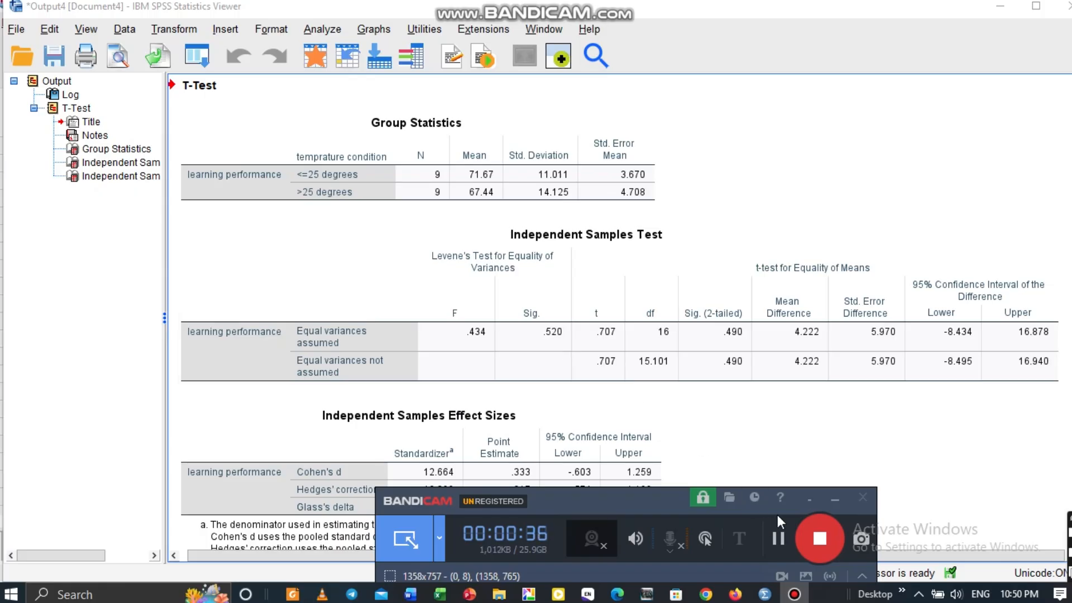
pyautogui.click(835, 499)
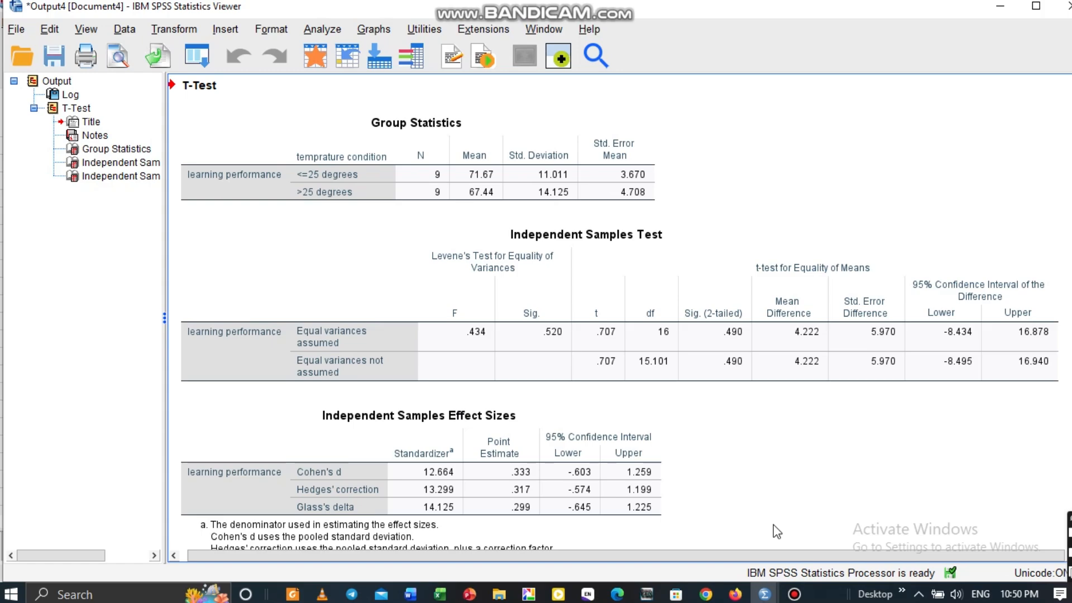
pyautogui.click(548, 363)
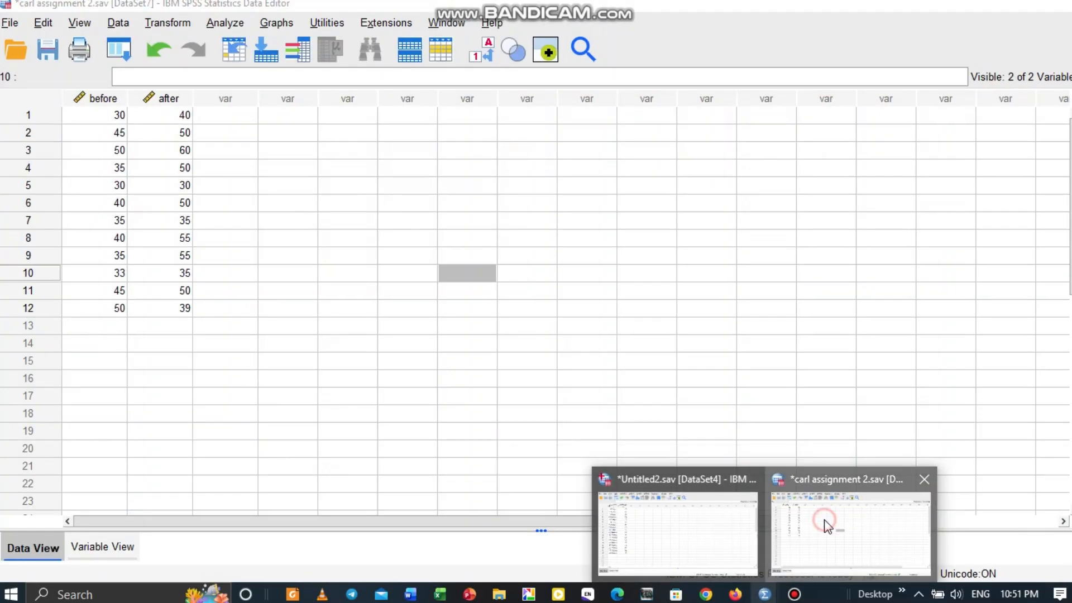
# Switch to the open dataset containing the before and after variables.
pyautogui.click(825, 522)
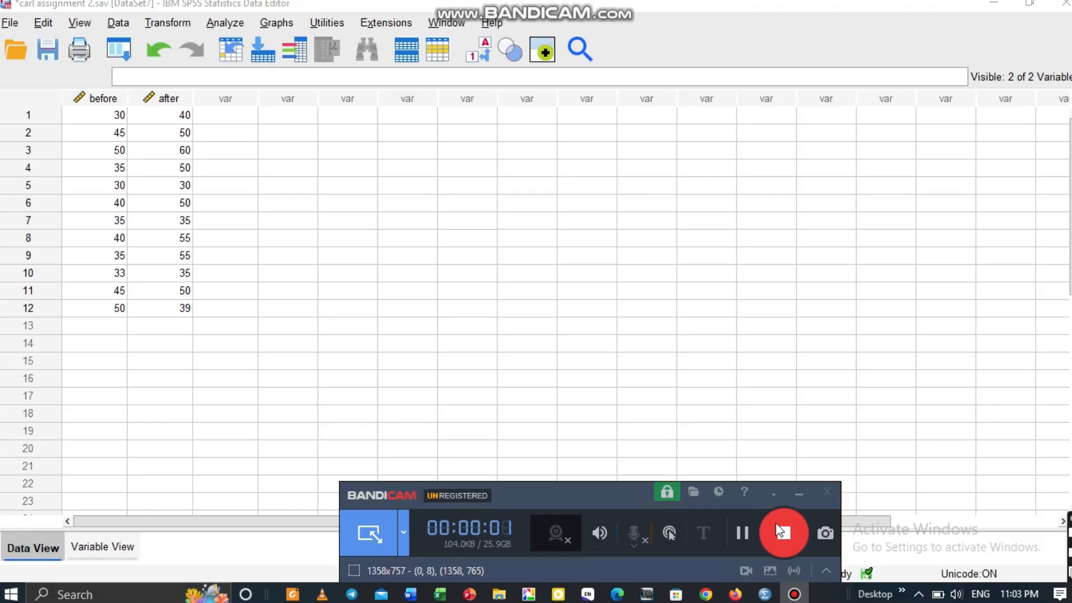
# Show the variable definitions of the before/after dataset.
pyautogui.click(798, 493)
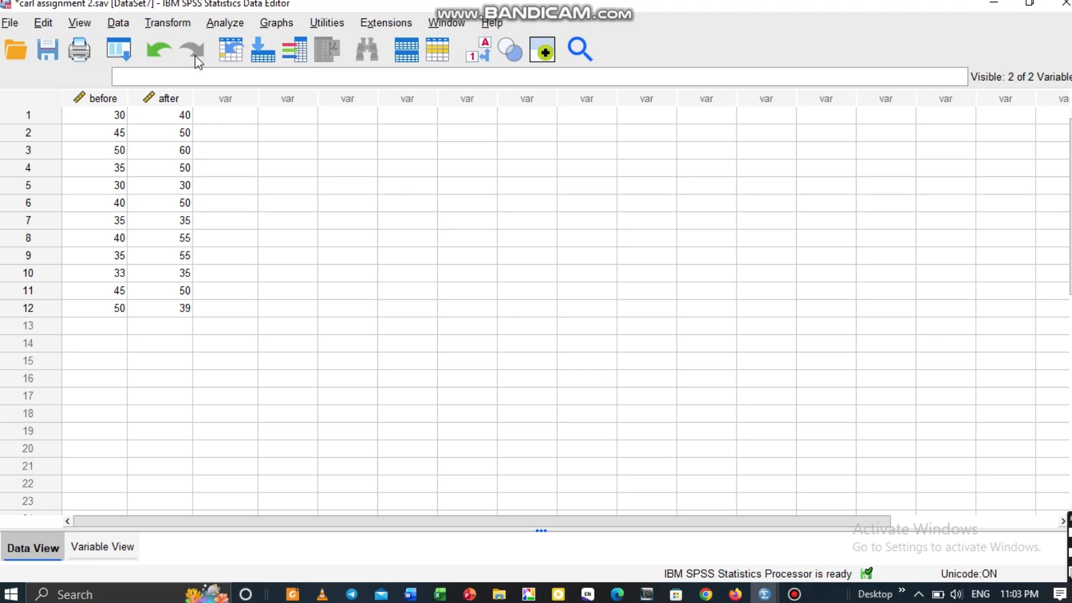
pyautogui.click(168, 24)
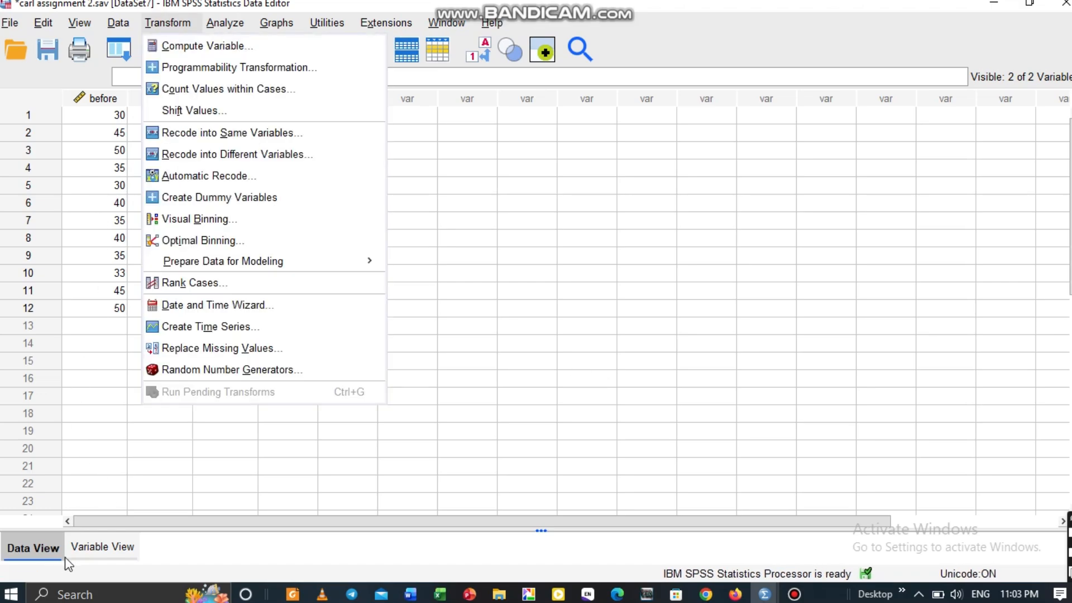
pyautogui.click(101, 550)
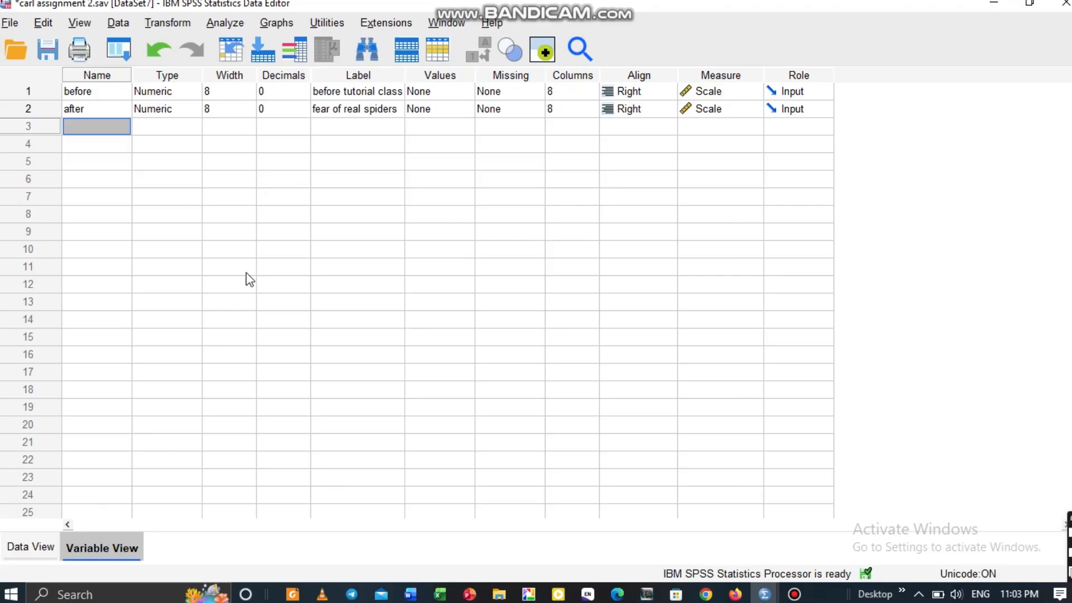
# Start a cleared Compute Variable setup and name the target variable difference.
pyautogui.click(183, 26)
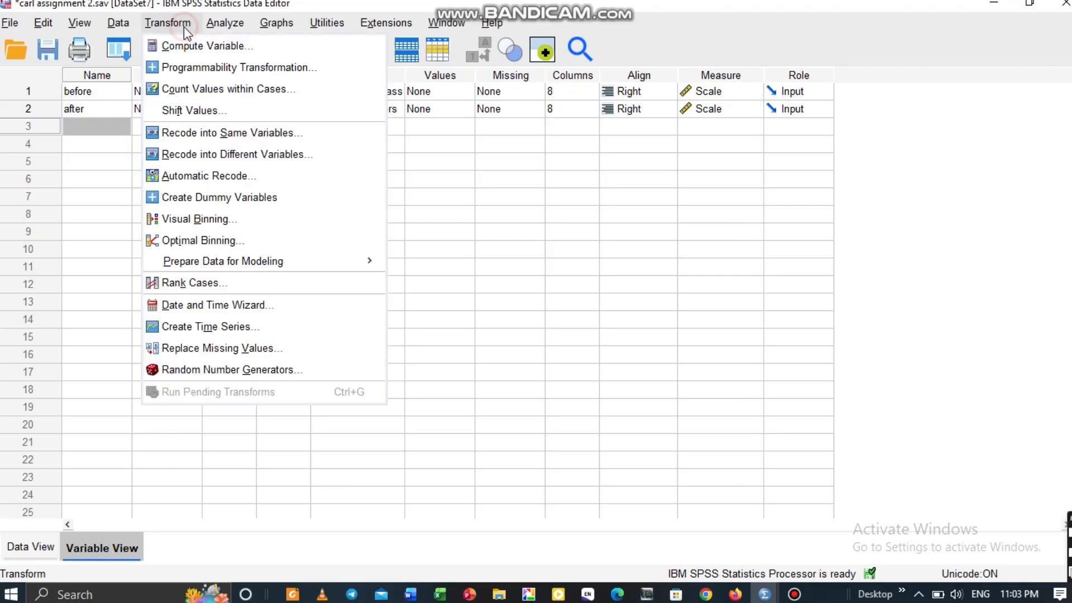
pyautogui.click(209, 54)
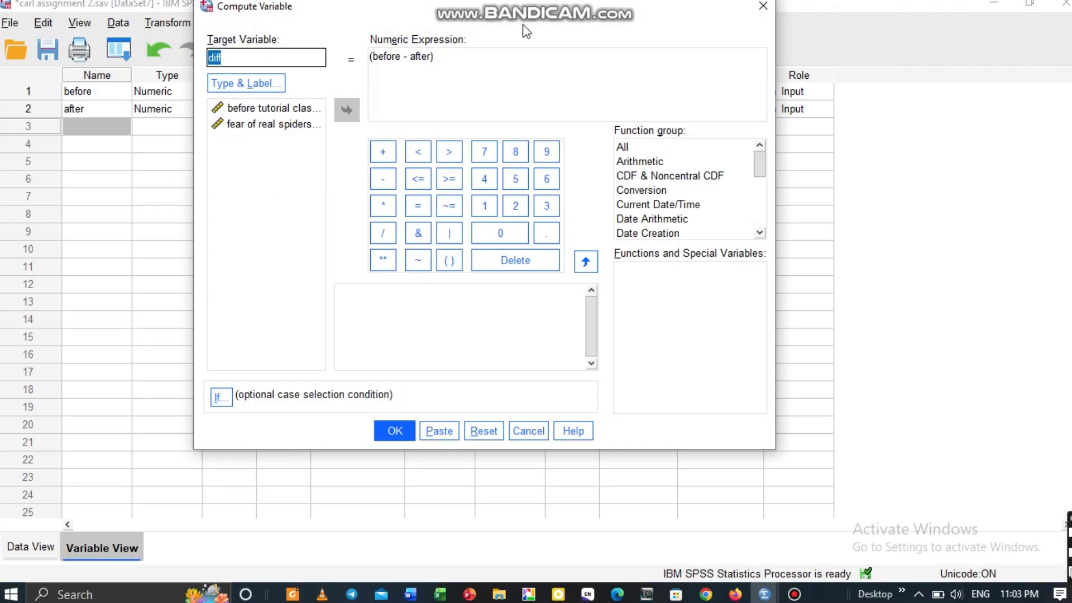
pyautogui.click(484, 430)
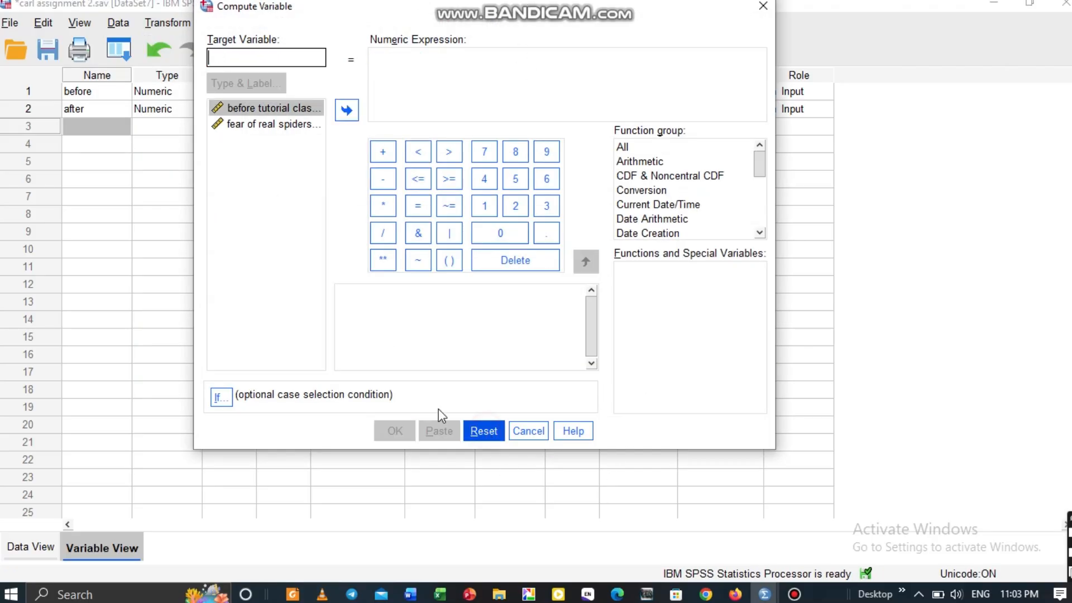
pyautogui.click(258, 59)
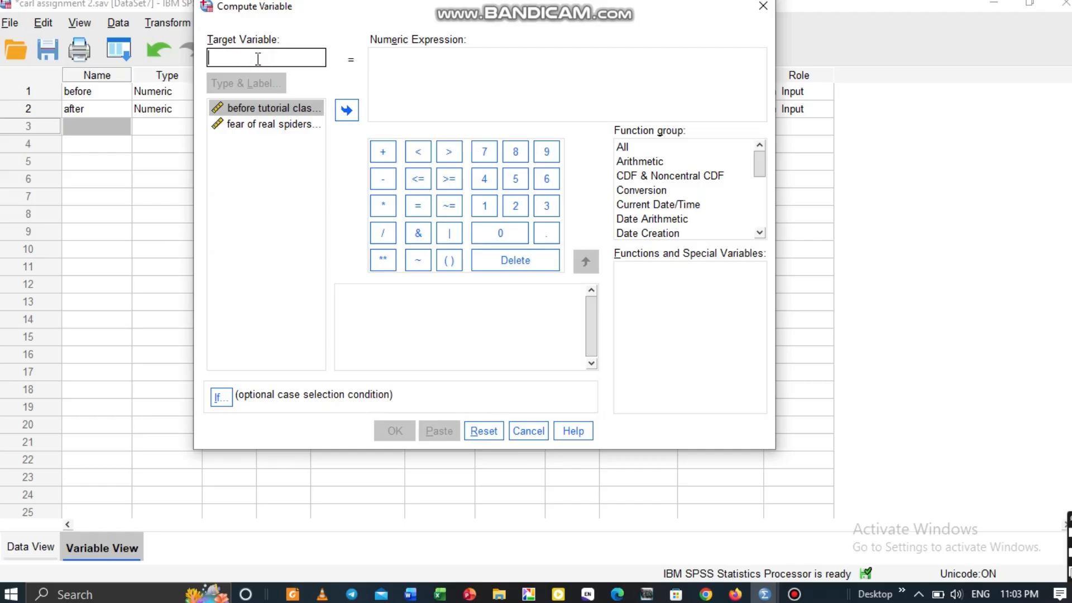
pyautogui.write('diffe')
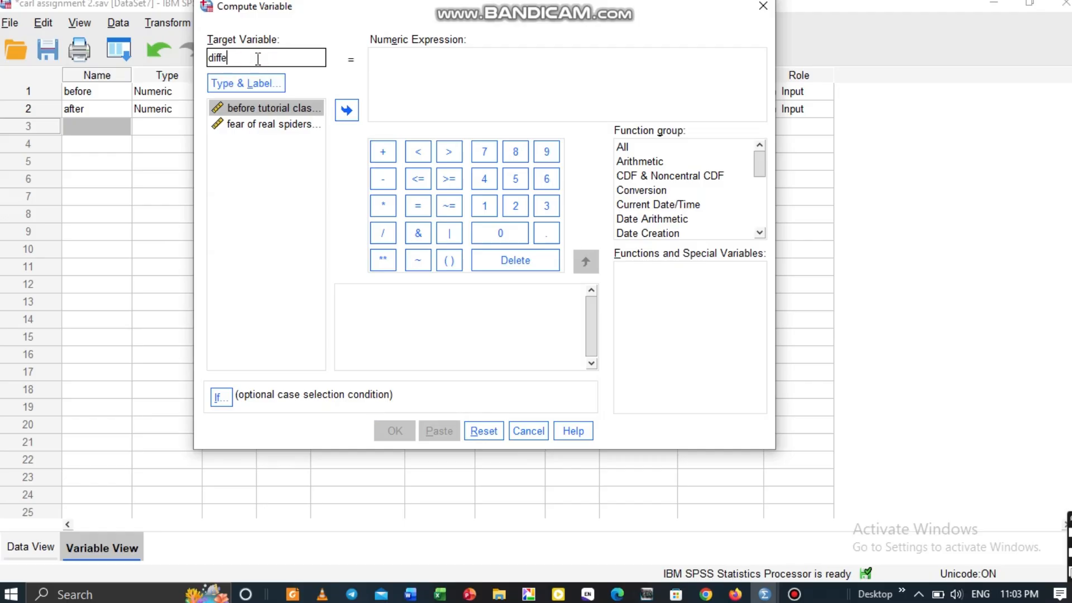
pyautogui.write('rence')
# Build the numeric expression (before - after) for the target variable and run the computation.
pyautogui.click(404, 57)
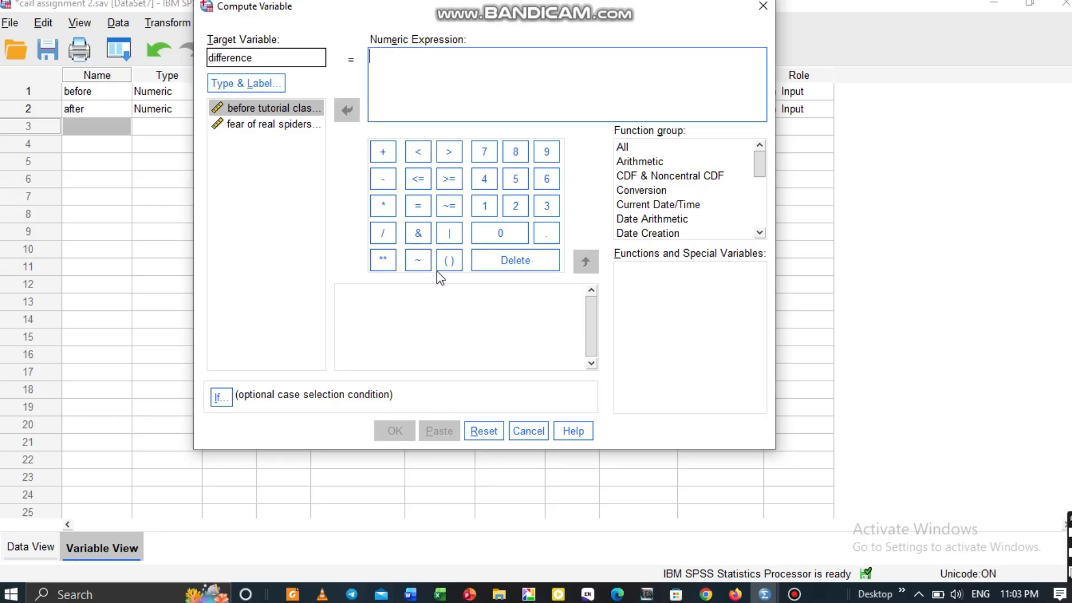
pyautogui.click(448, 260)
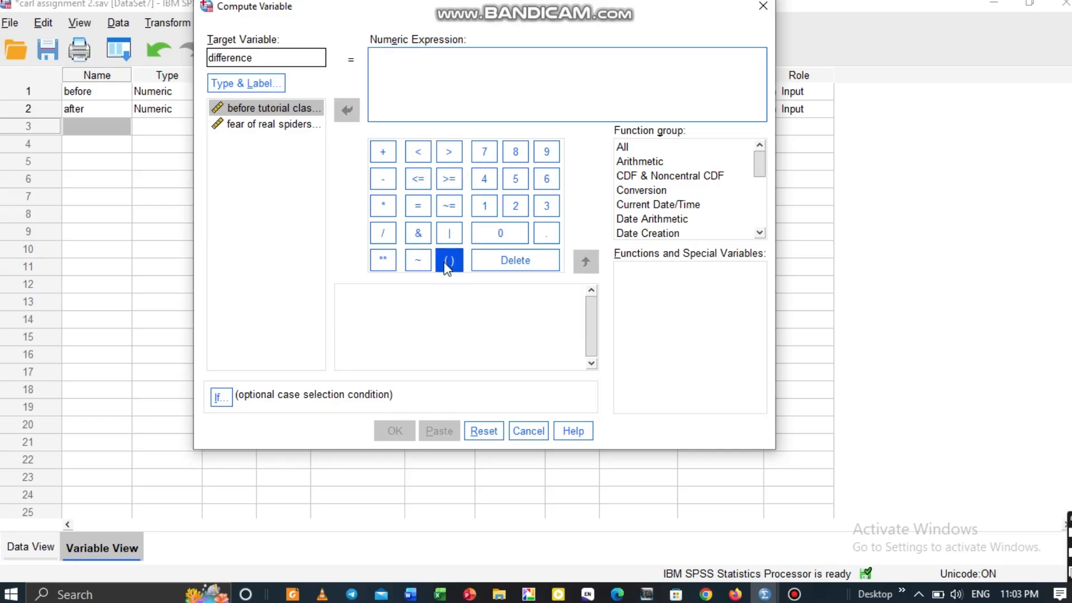
pyautogui.click(300, 103)
pyautogui.click(346, 109)
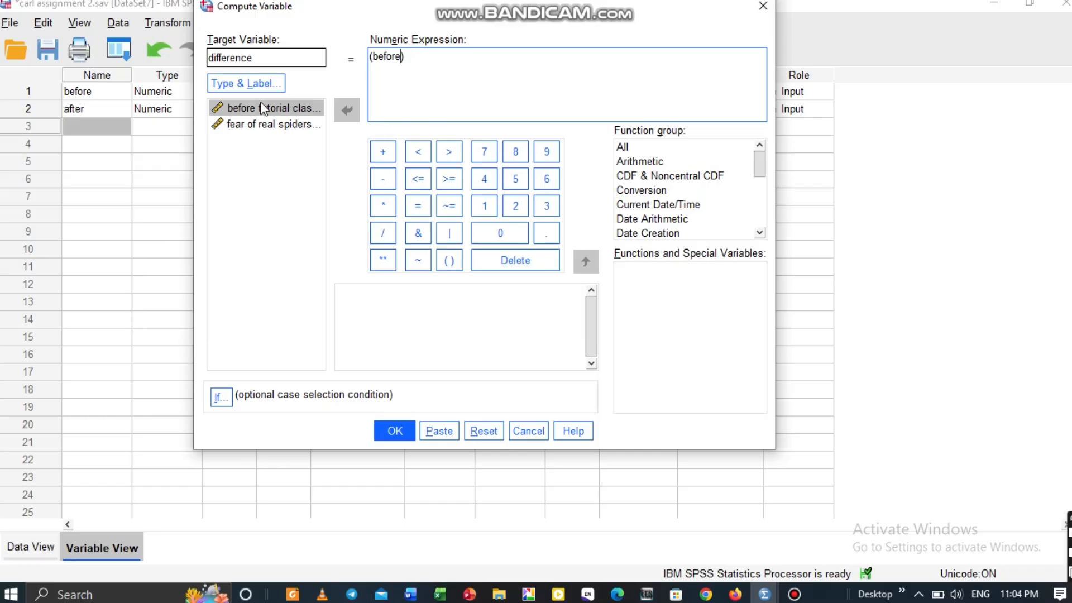
pyautogui.click(277, 108)
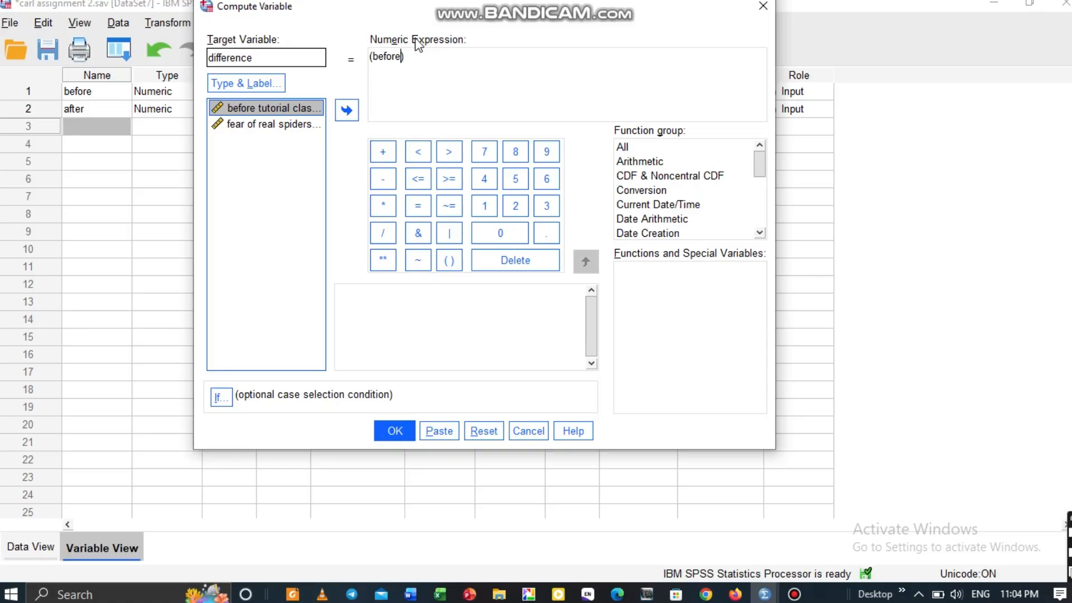
pyautogui.click(385, 179)
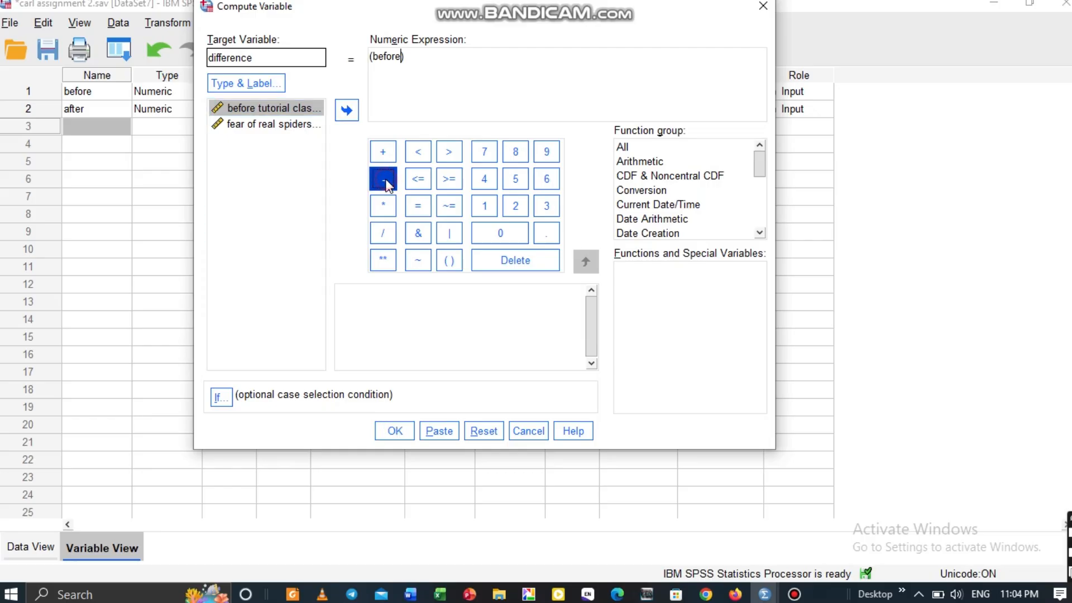
pyautogui.click(261, 125)
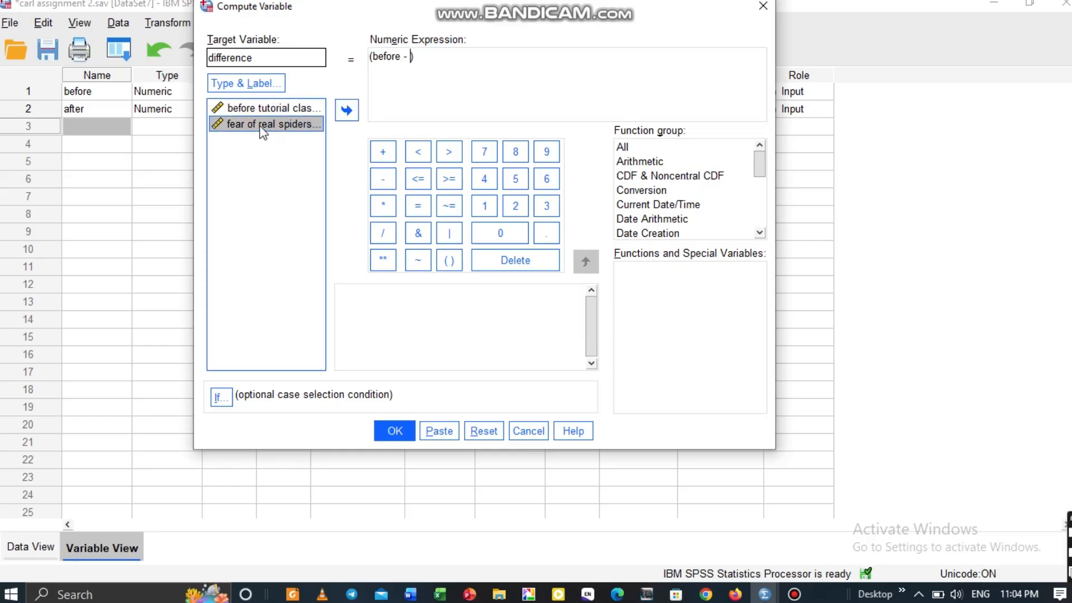
pyautogui.click(341, 114)
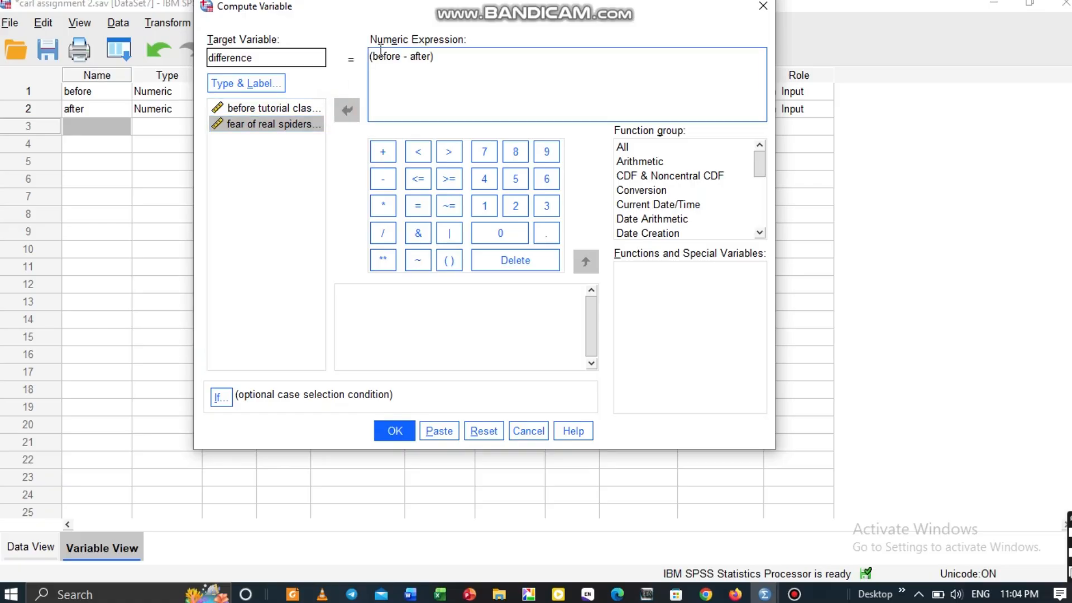
pyautogui.click(409, 438)
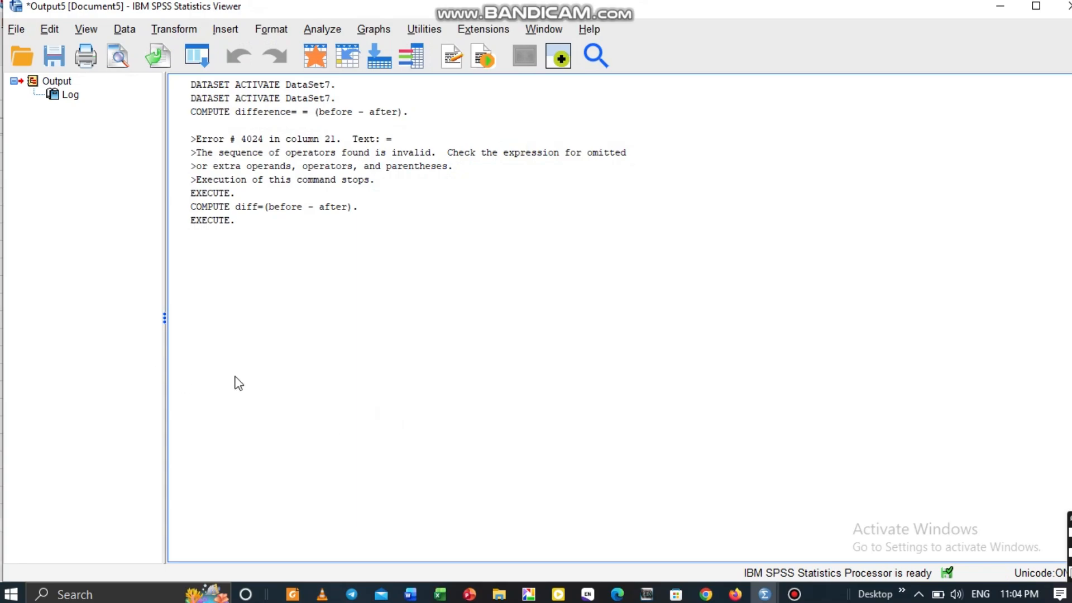
# Return to the before/after dataset and view the case values in the computed difference column.
pyautogui.moveTo(764, 592)
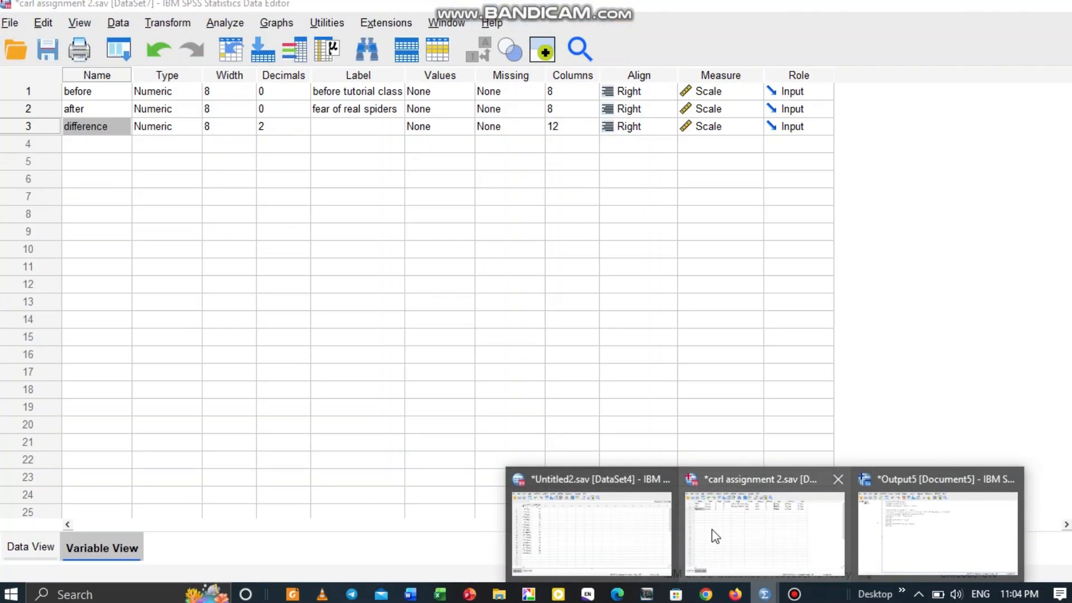
pyautogui.click(715, 536)
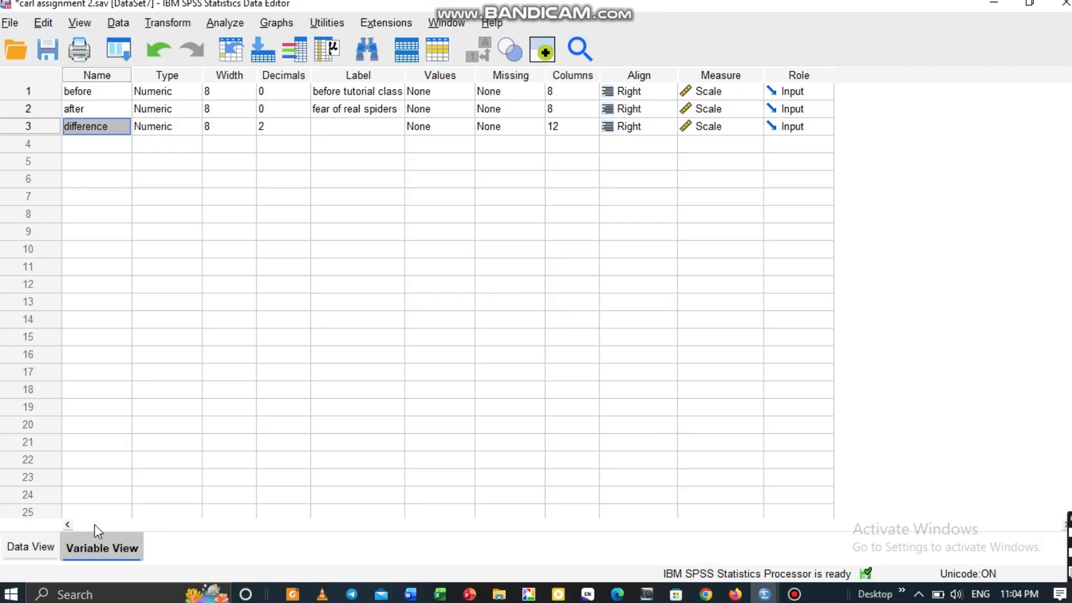
pyautogui.click(33, 547)
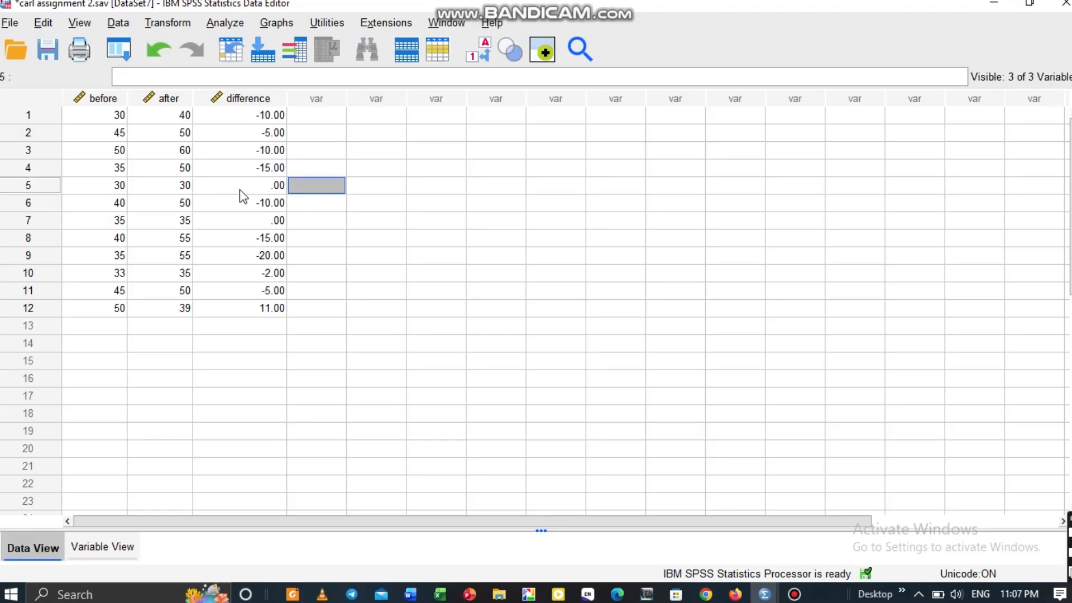
pyautogui.click(240, 188)
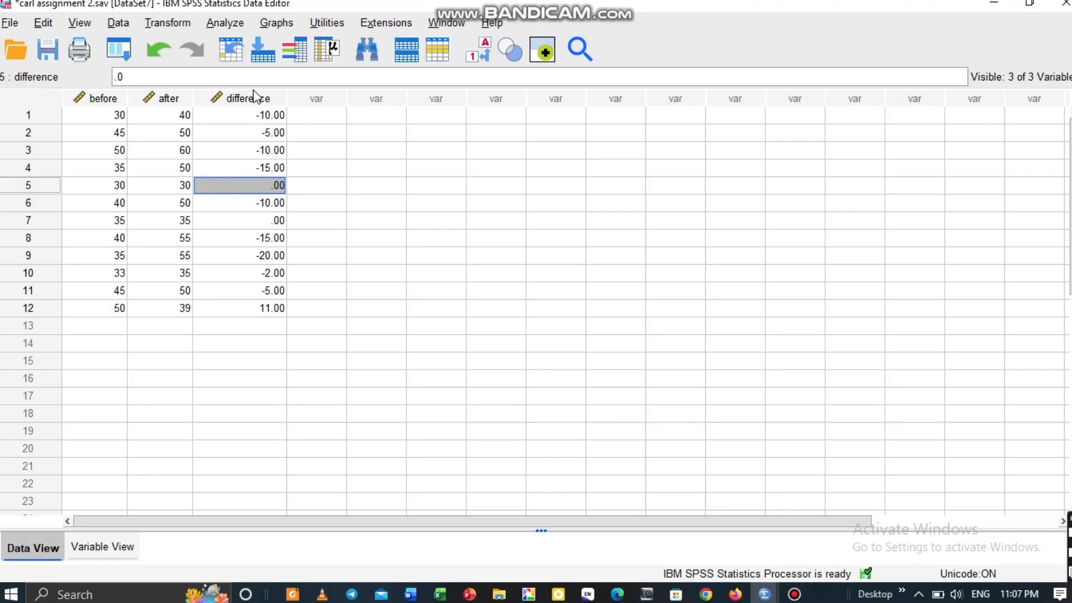
# Set up an Explore analysis with difference as the dependent variable.
pyautogui.click(231, 25)
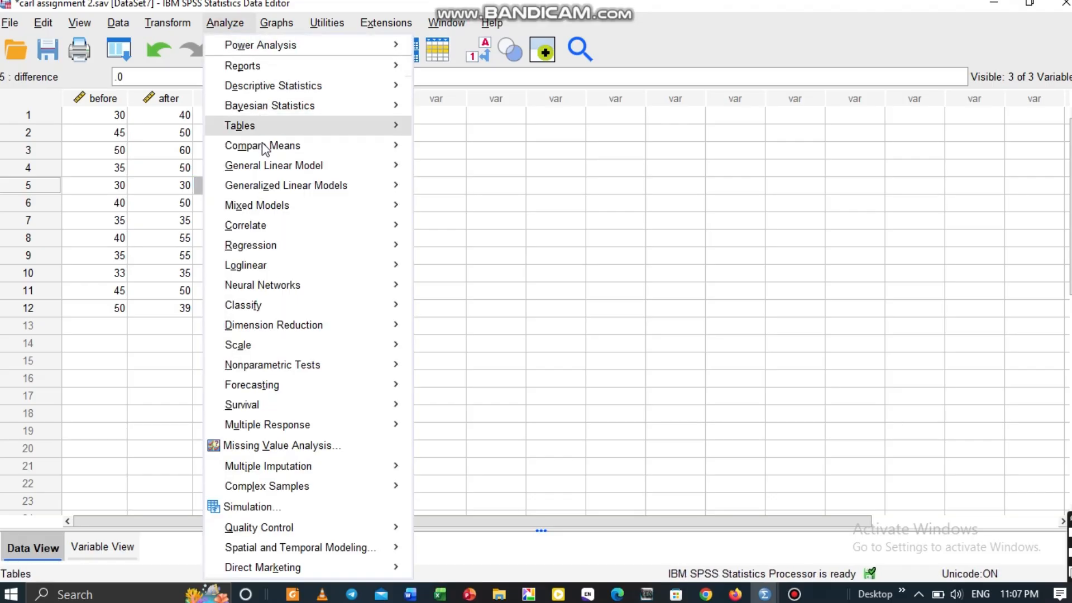
pyautogui.moveTo(337, 87)
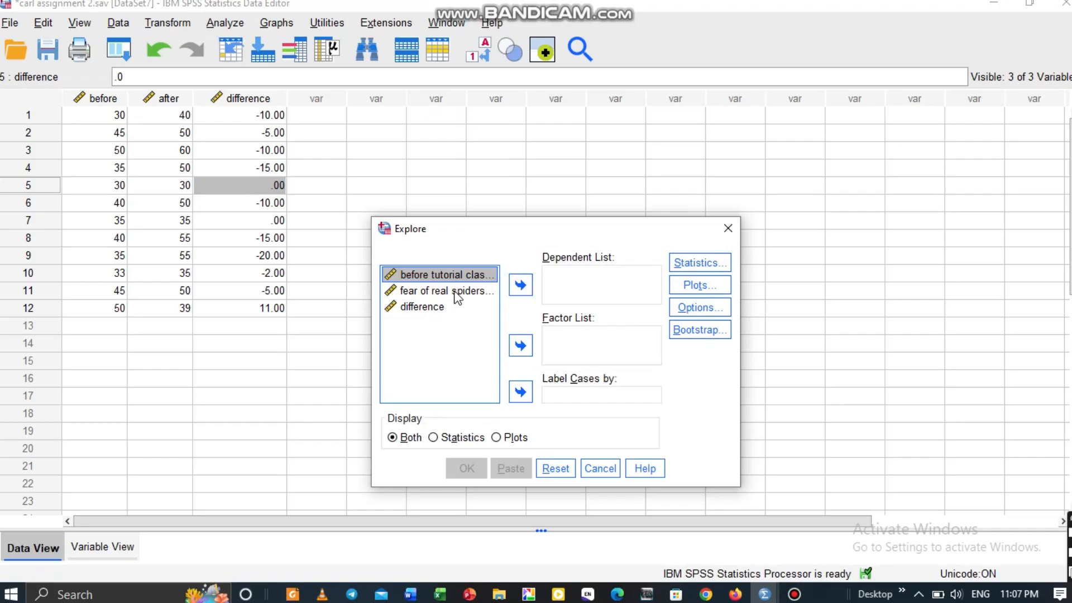
pyautogui.click(405, 309)
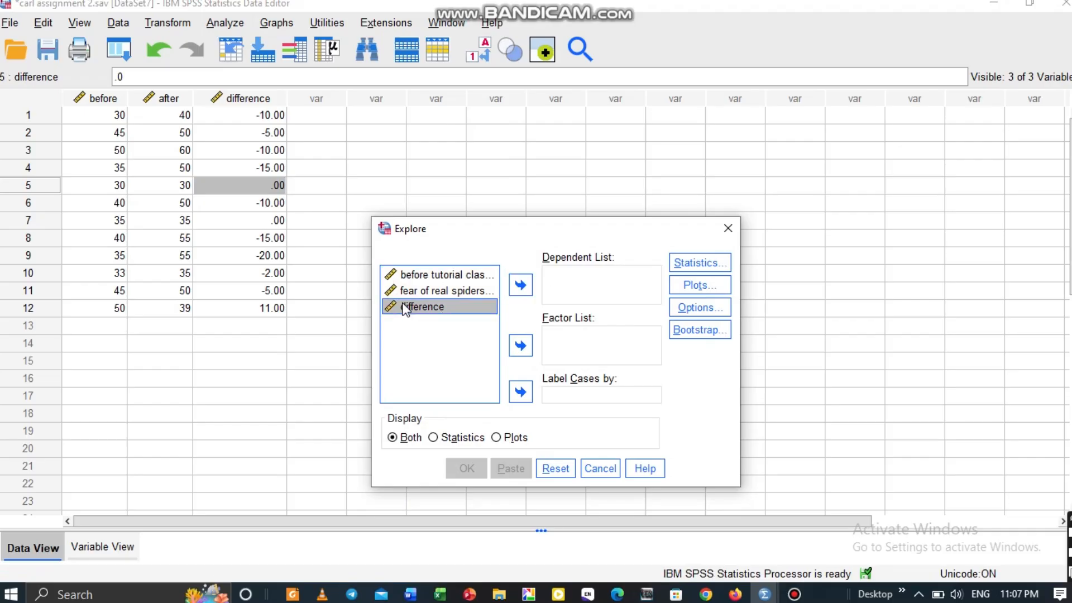
pyautogui.click(520, 283)
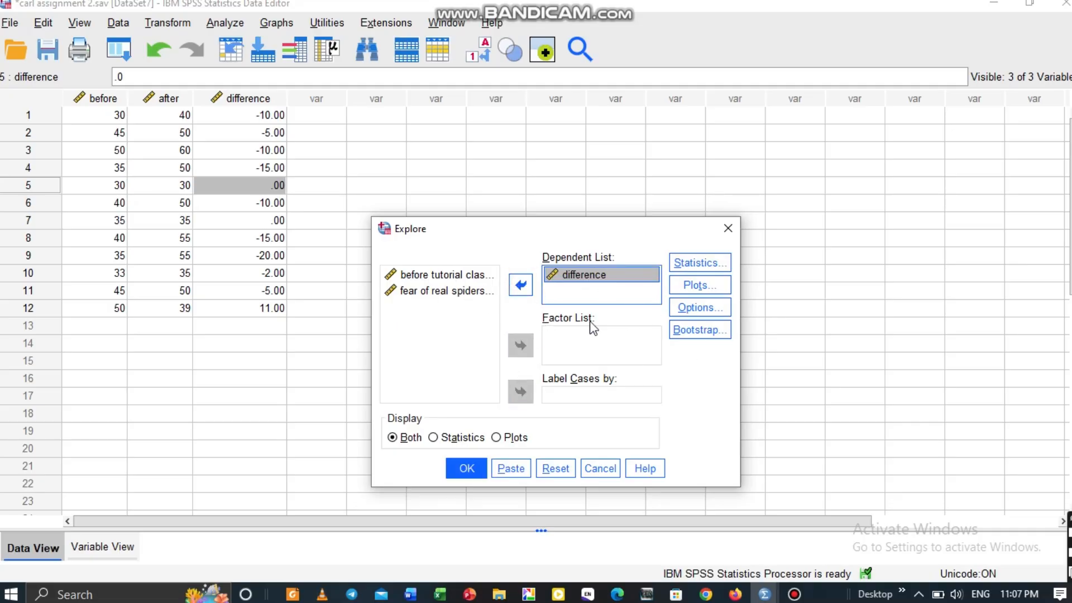
# Enable normality plots with tests for the Explore analysis and run it.
pyautogui.click(697, 287)
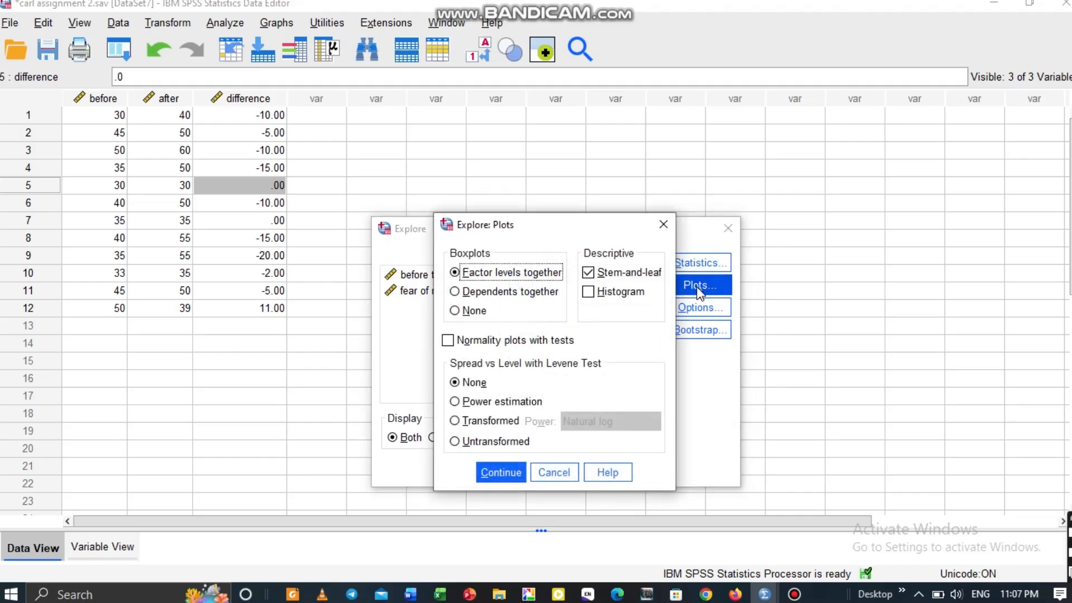
pyautogui.click(448, 341)
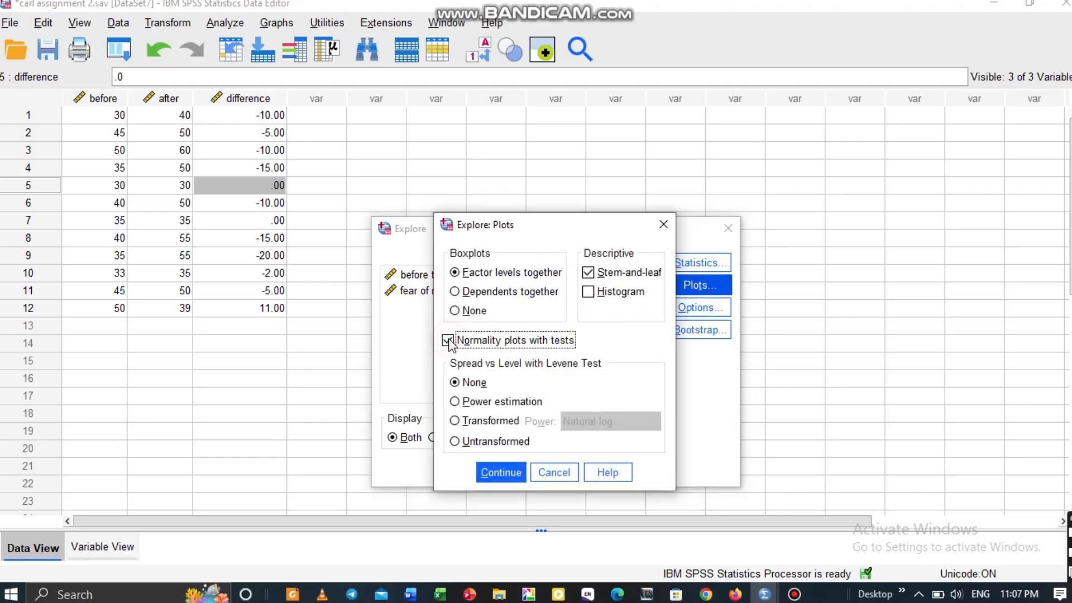
pyautogui.click(510, 475)
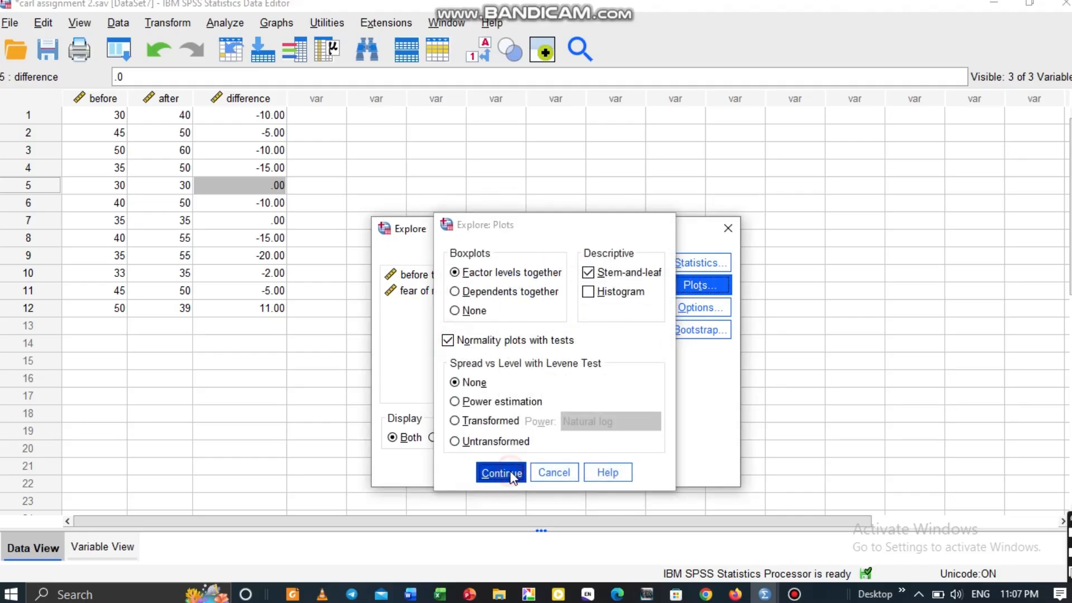
pyautogui.click(459, 469)
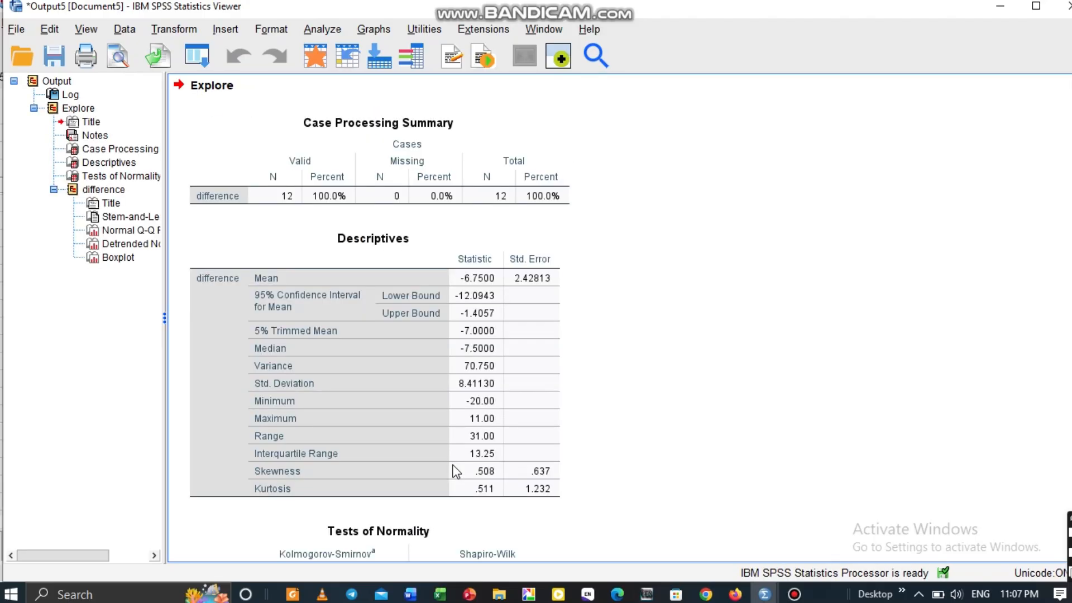
# Review the Explore output for difference, from the Descriptives table down to the Tests of Normality.
pyautogui.click(330, 370)
pyautogui.scroll(-3, 402, 335)
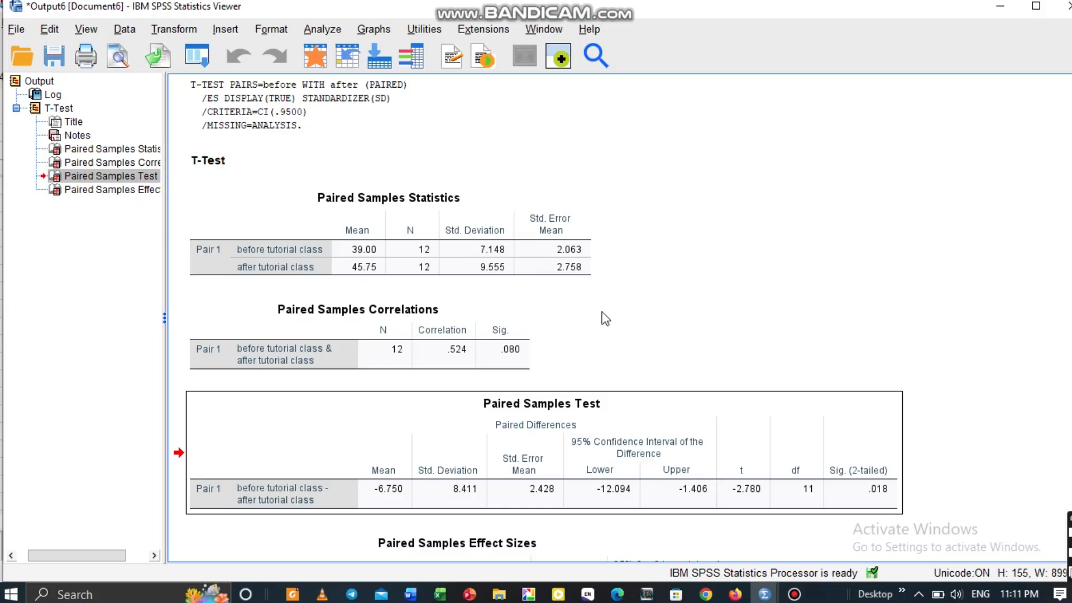
# Examine the paired-samples statistics, correlations, test and effect sizes tables in the T-Test output.
pyautogui.scroll(-5, 604, 319)
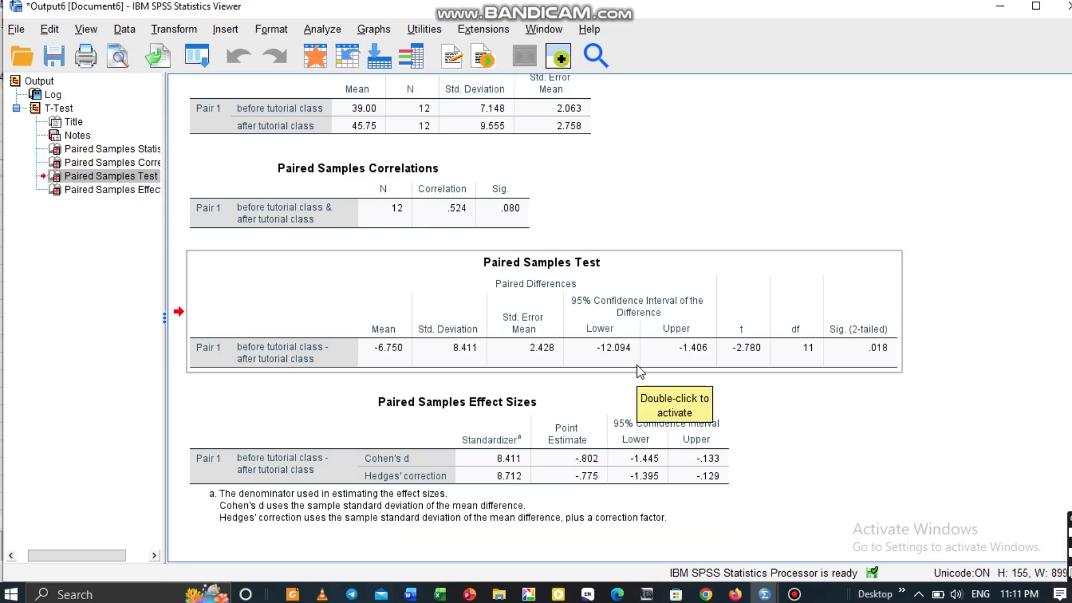
pyautogui.scroll(5, 640, 371)
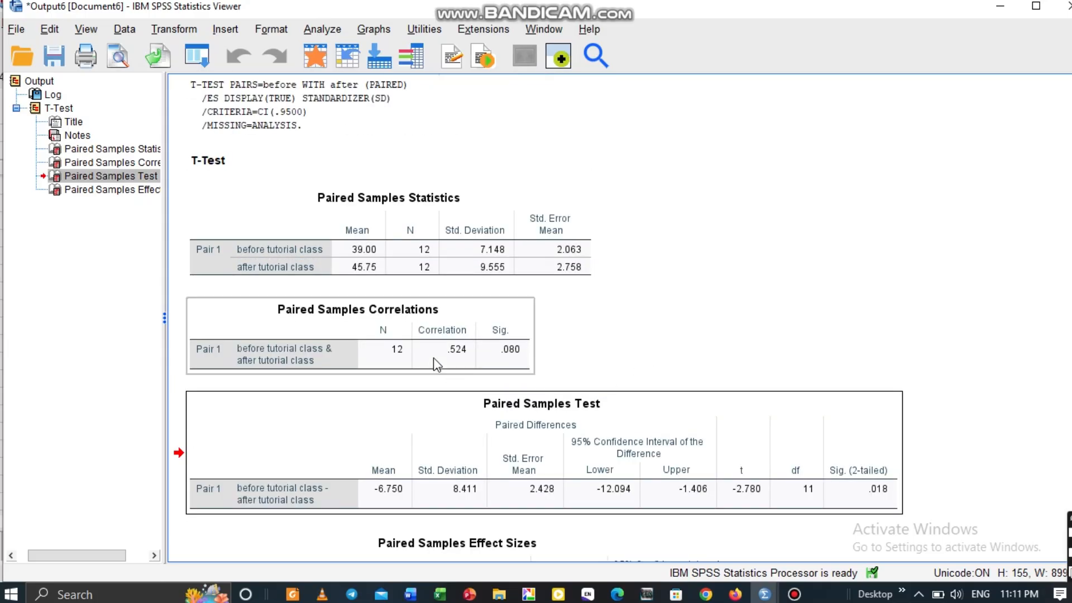